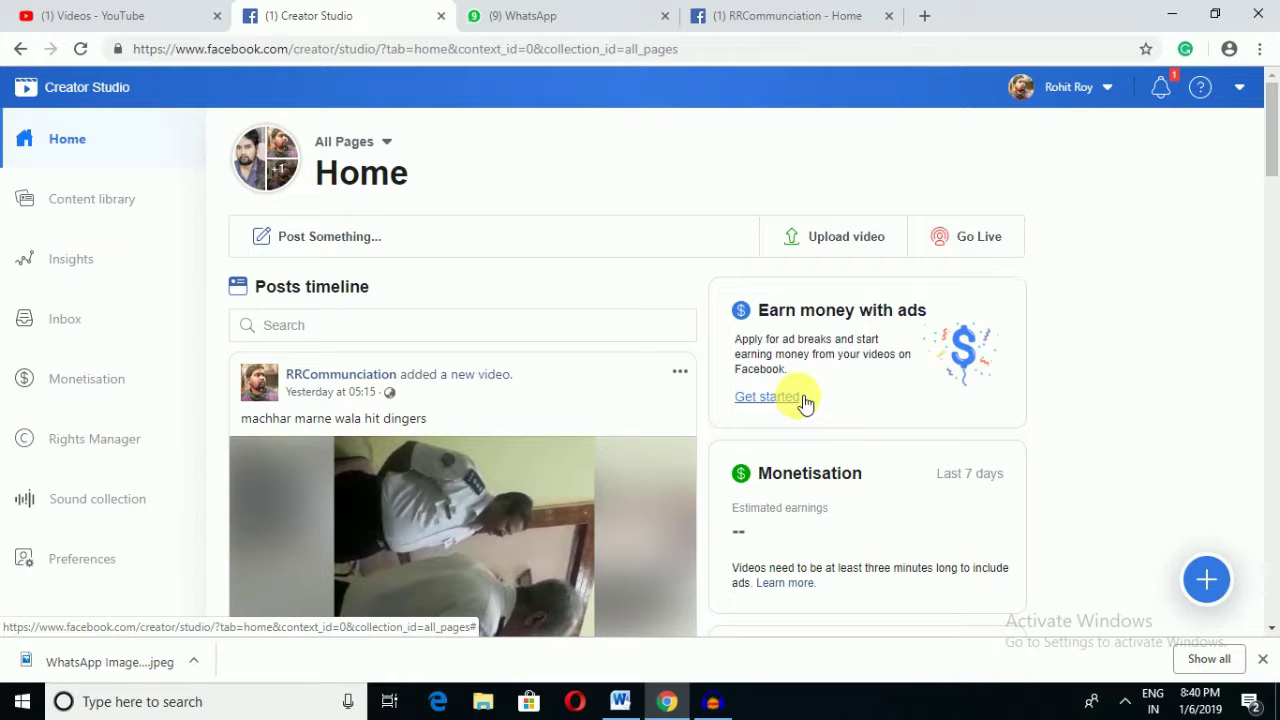
Step: Start the ad breaks sign-up from the Earn money with ads card on Home
{"action": "left_click", "coordinate": [790, 410]}
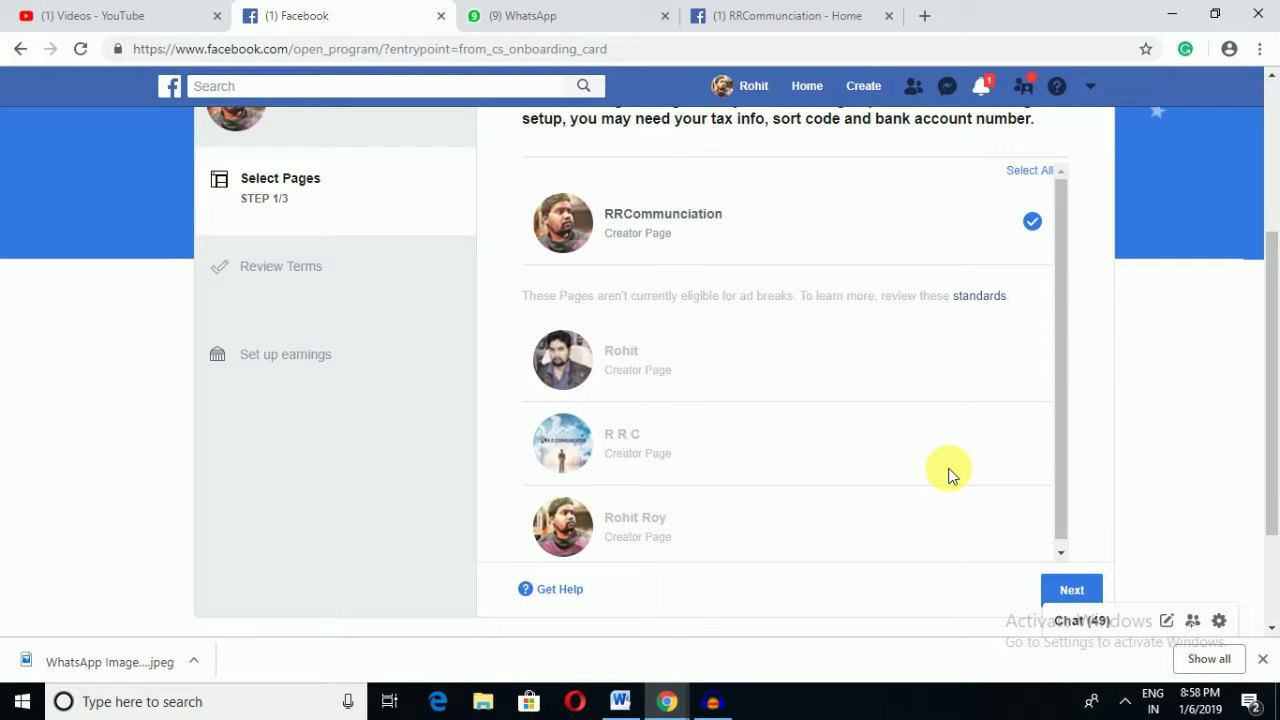
Step: Review the Select Pages list, keeping the single eligible creator Page ticked
{"action": "scroll", "coordinate": [950, 470], "scroll_direction": "up", "scroll_amount": 1}
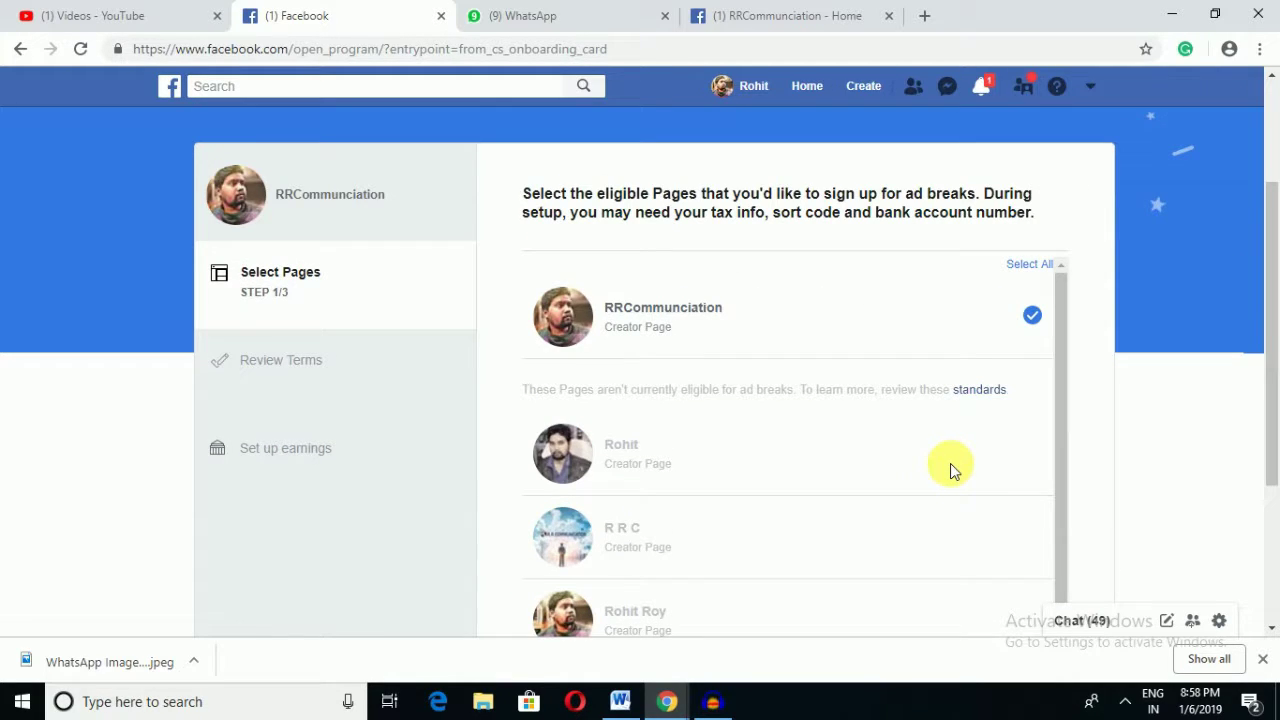
{"action": "scroll", "coordinate": [950, 460], "scroll_direction": "down", "scroll_amount": 1}
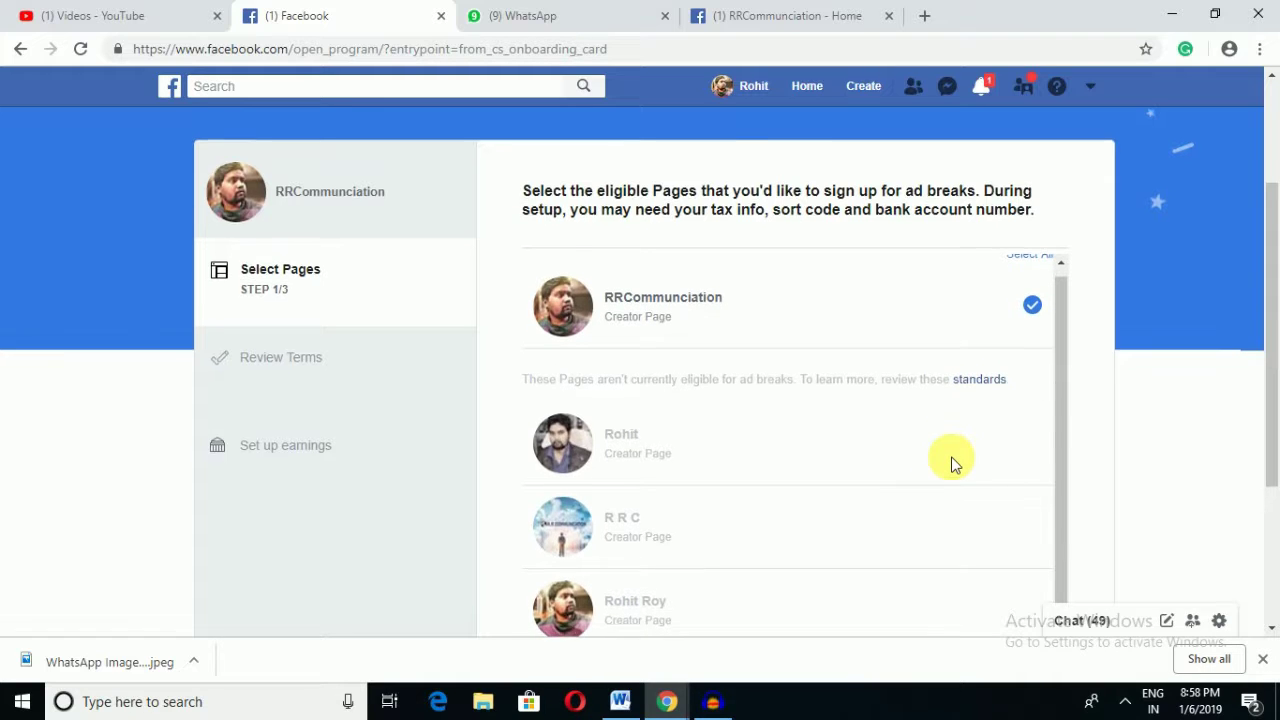
{"action": "scroll", "coordinate": [951, 462], "scroll_direction": "down", "scroll_amount": 1}
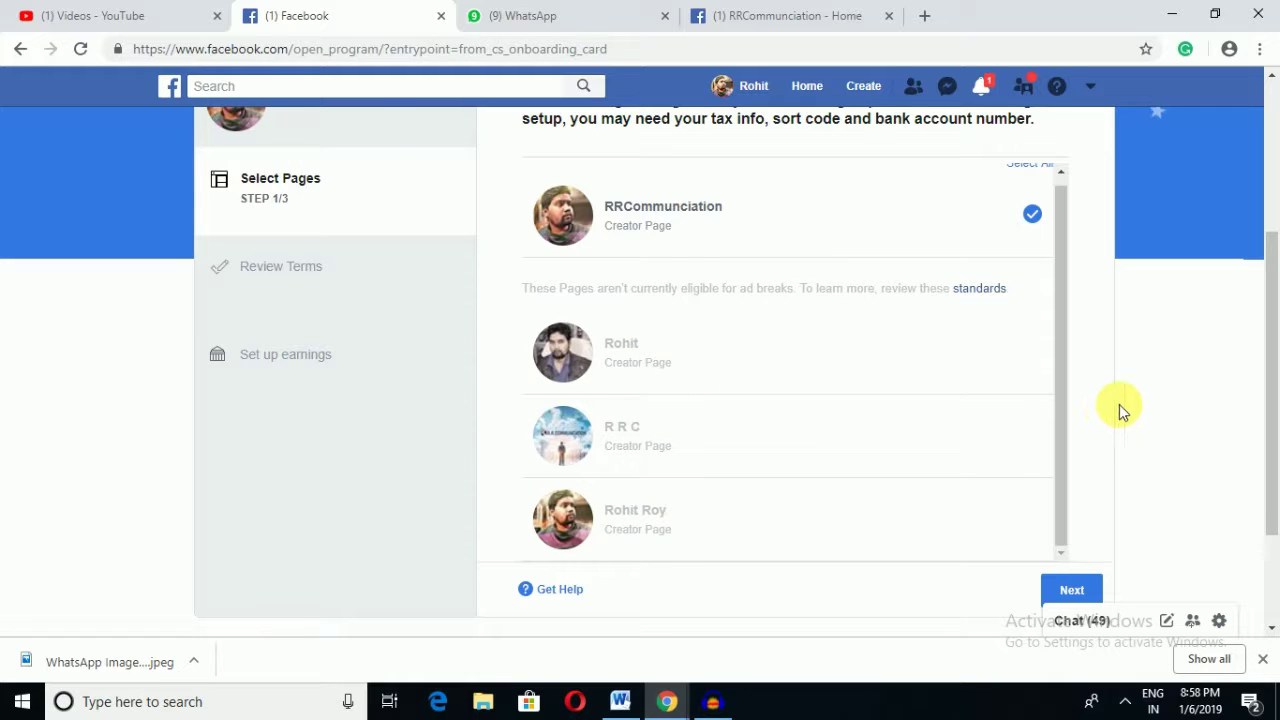
{"action": "scroll", "coordinate": [994, 317], "scroll_direction": "up", "scroll_amount": 2}
{"action": "scroll", "coordinate": [891, 414], "scroll_direction": "down", "scroll_amount": 1}
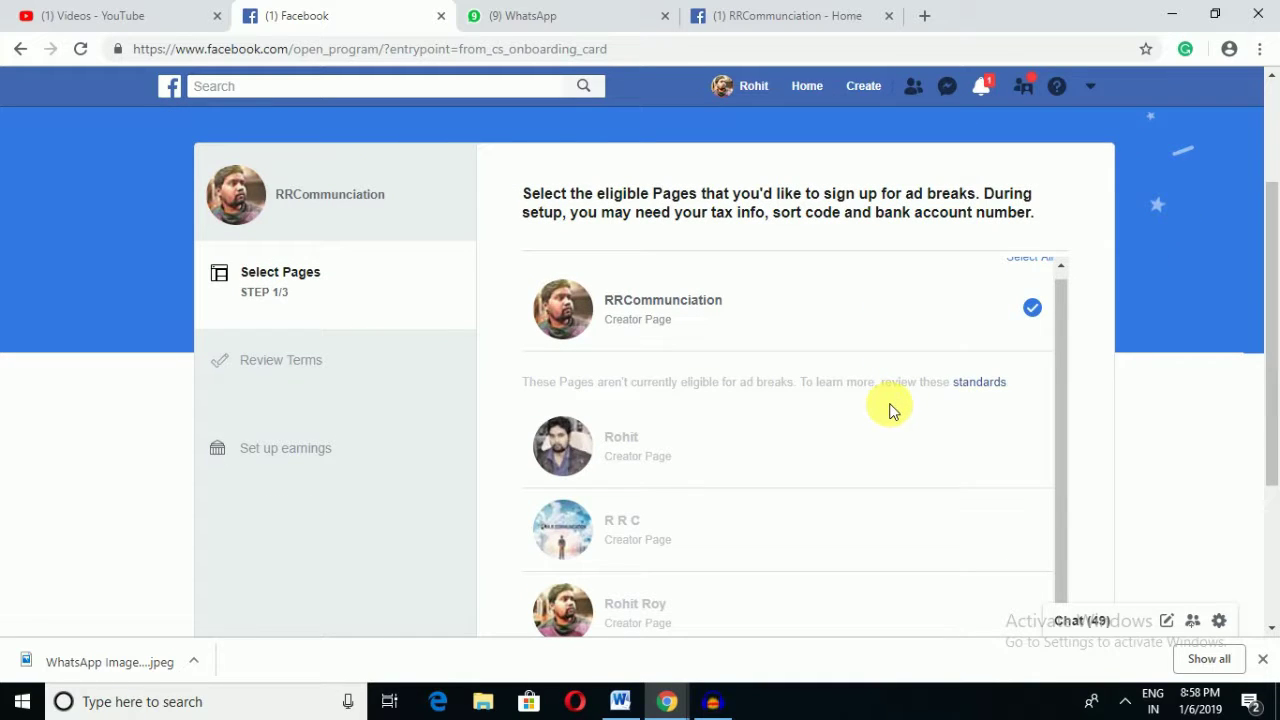
{"action": "scroll", "coordinate": [700, 380], "scroll_direction": "down", "scroll_amount": 2}
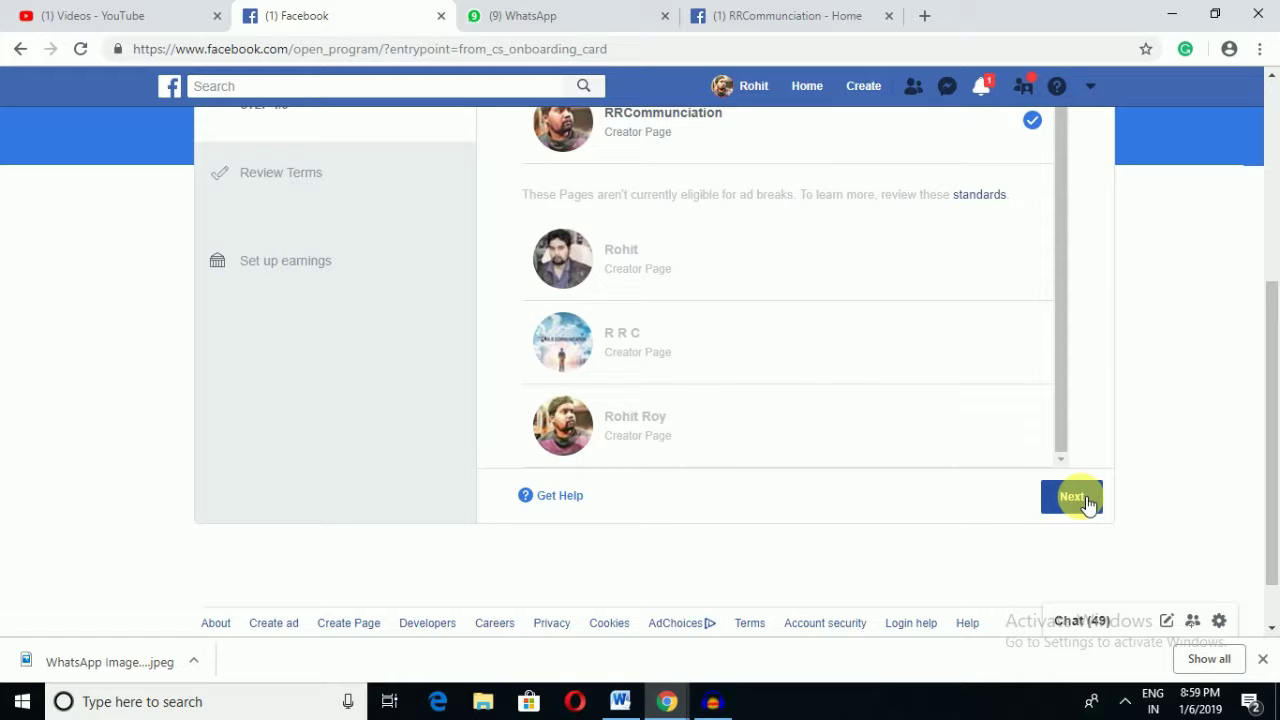
Step: Continue with the chosen Page, read the Content Monetisation Terms to the end and agree
{"action": "left_click", "coordinate": [1081, 499]}
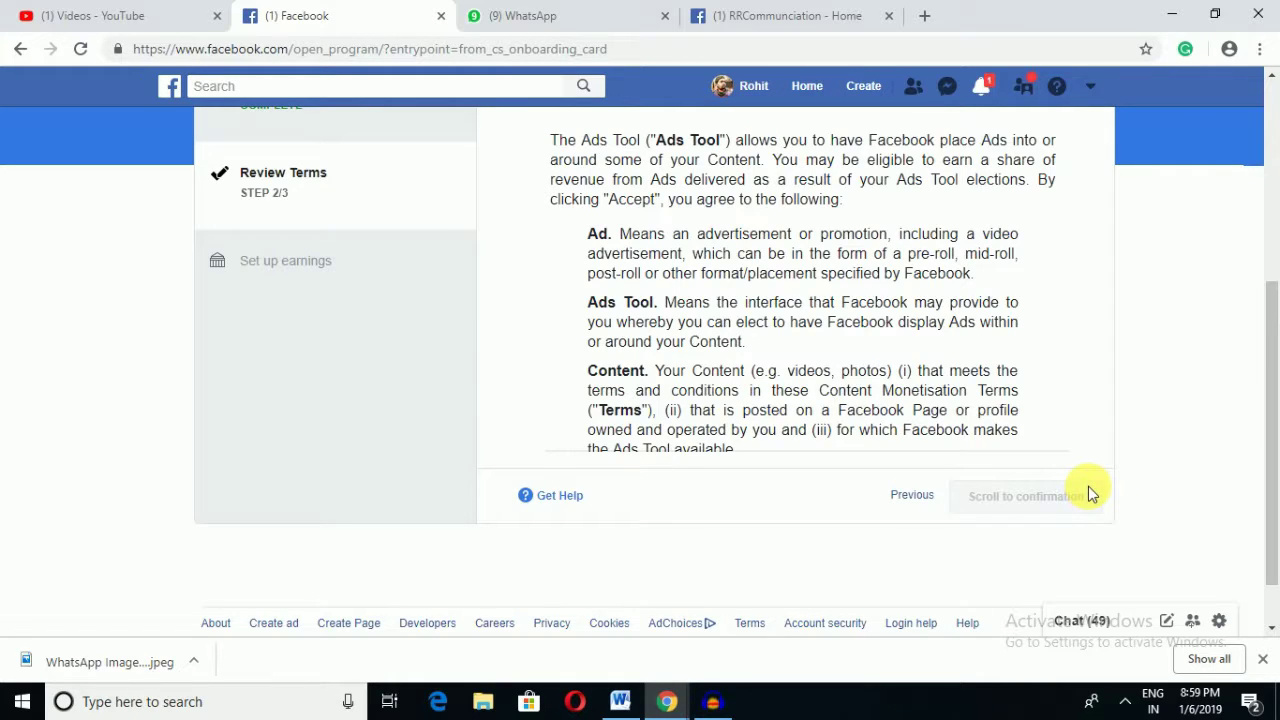
{"action": "scroll", "coordinate": [1088, 492], "scroll_direction": "up", "scroll_amount": 2}
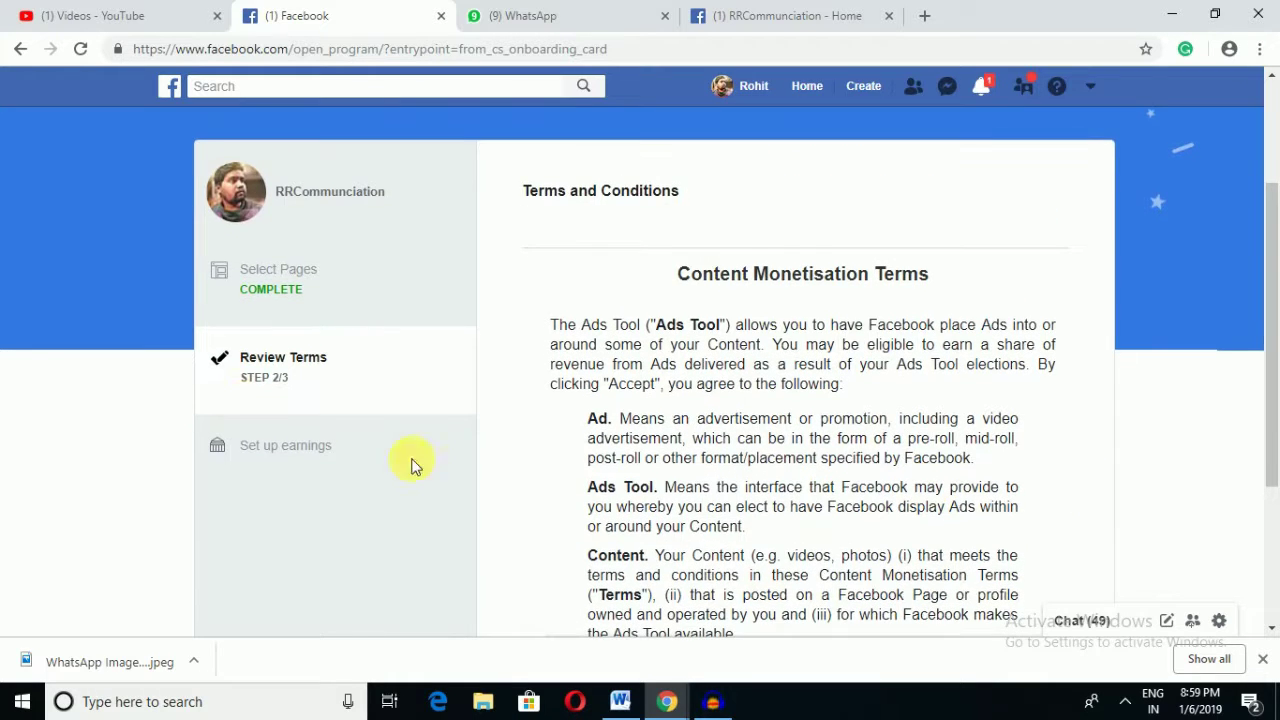
{"action": "scroll", "coordinate": [314, 400], "scroll_direction": "down", "scroll_amount": 1}
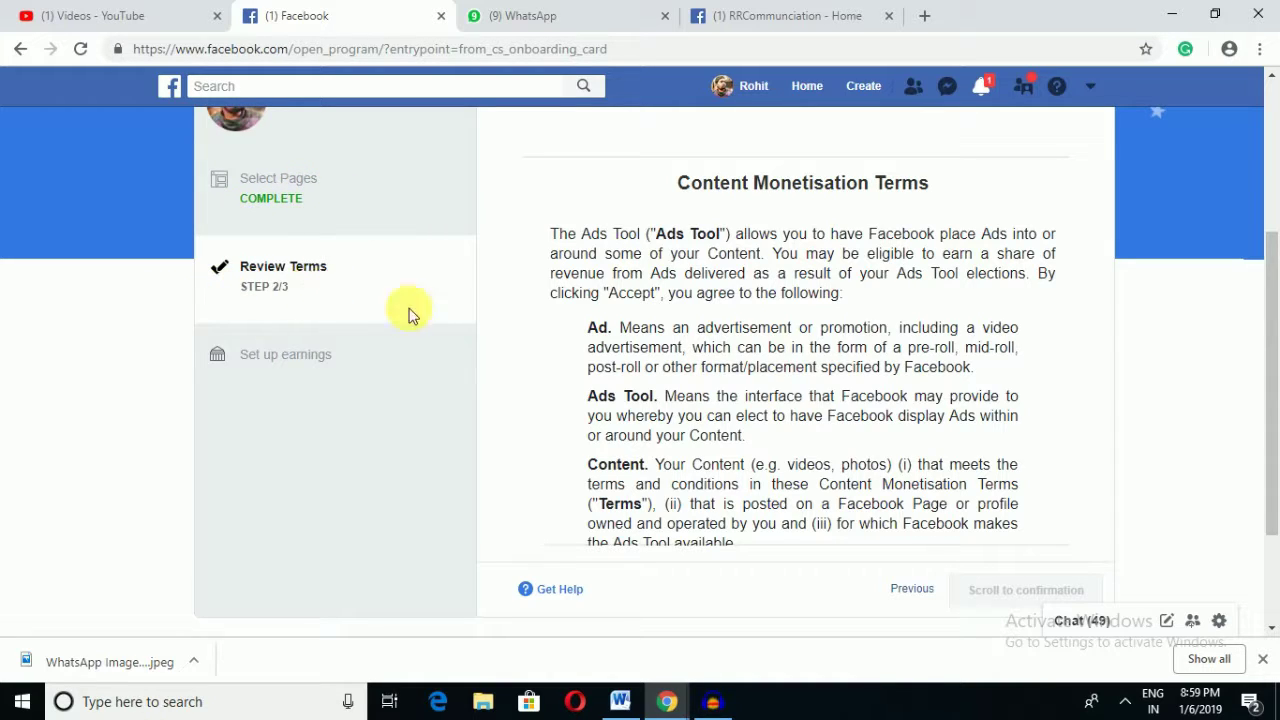
{"action": "scroll", "coordinate": [960, 500], "scroll_direction": "down", "scroll_amount": 3}
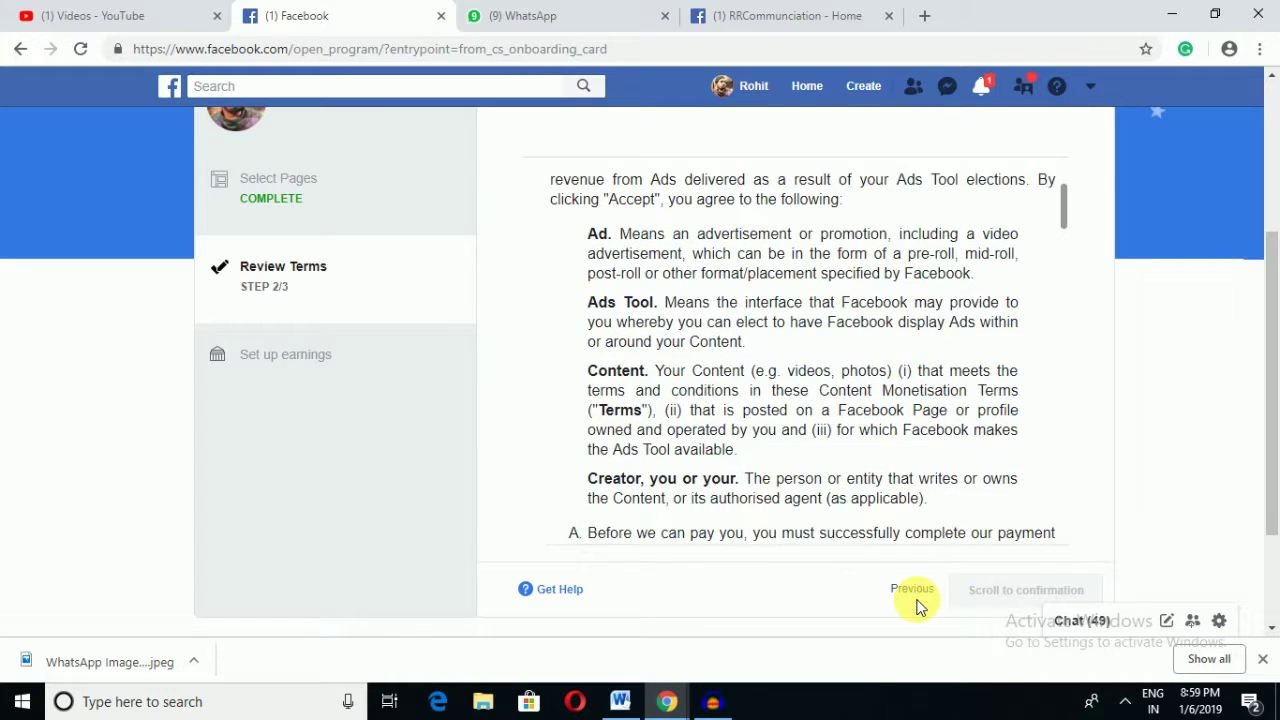
{"action": "scroll", "coordinate": [850, 412], "scroll_direction": "up", "scroll_amount": 3}
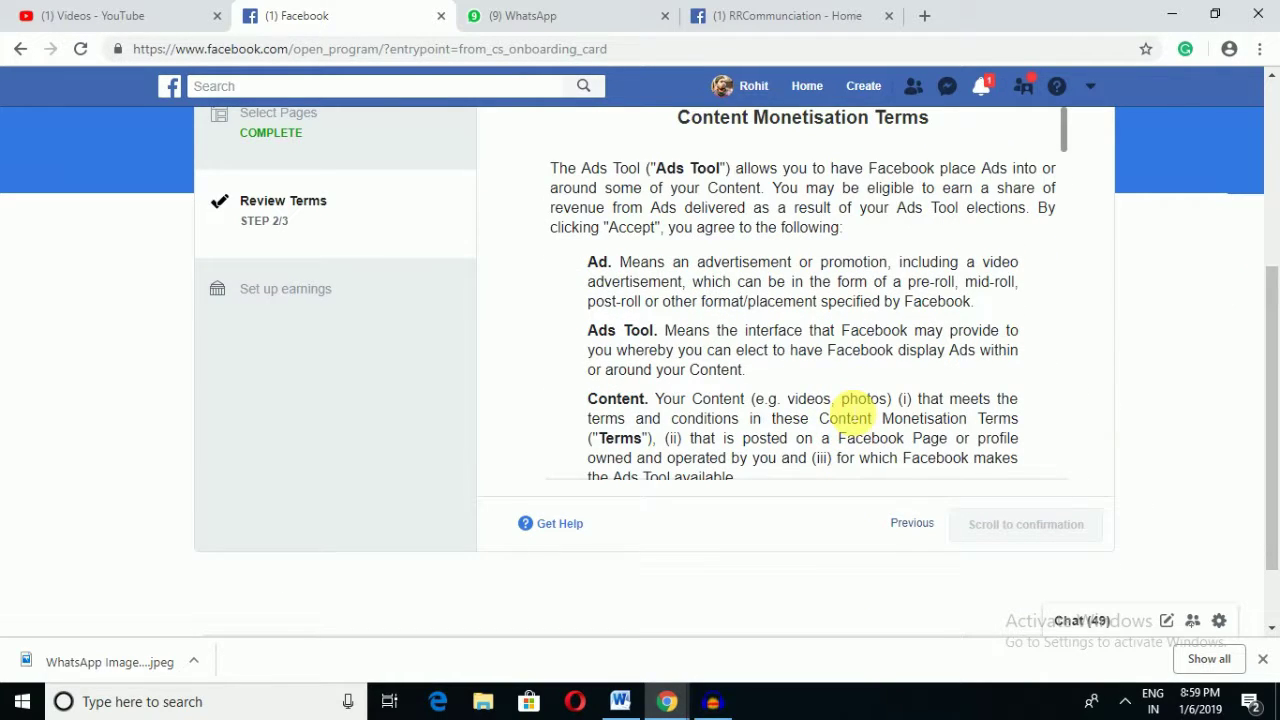
{"action": "scroll", "coordinate": [857, 410], "scroll_direction": "down", "scroll_amount": 6}
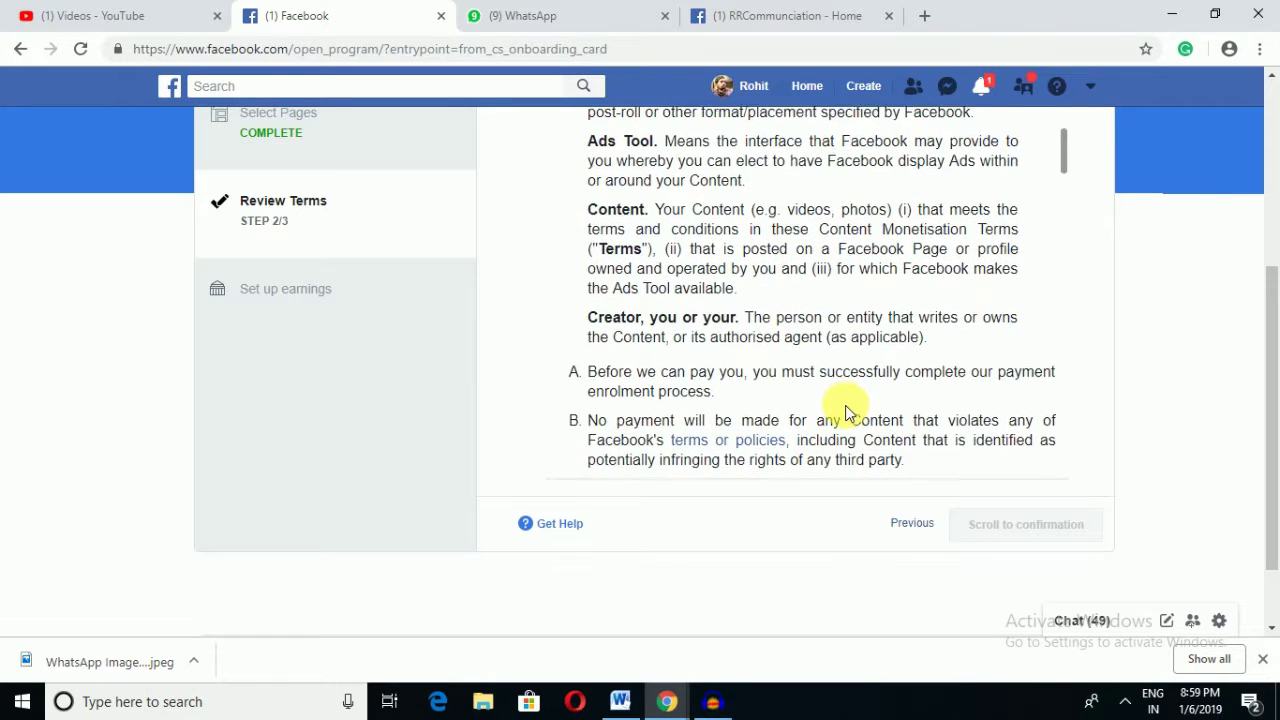
{"action": "scroll", "coordinate": [848, 410], "scroll_direction": "down", "scroll_amount": 3}
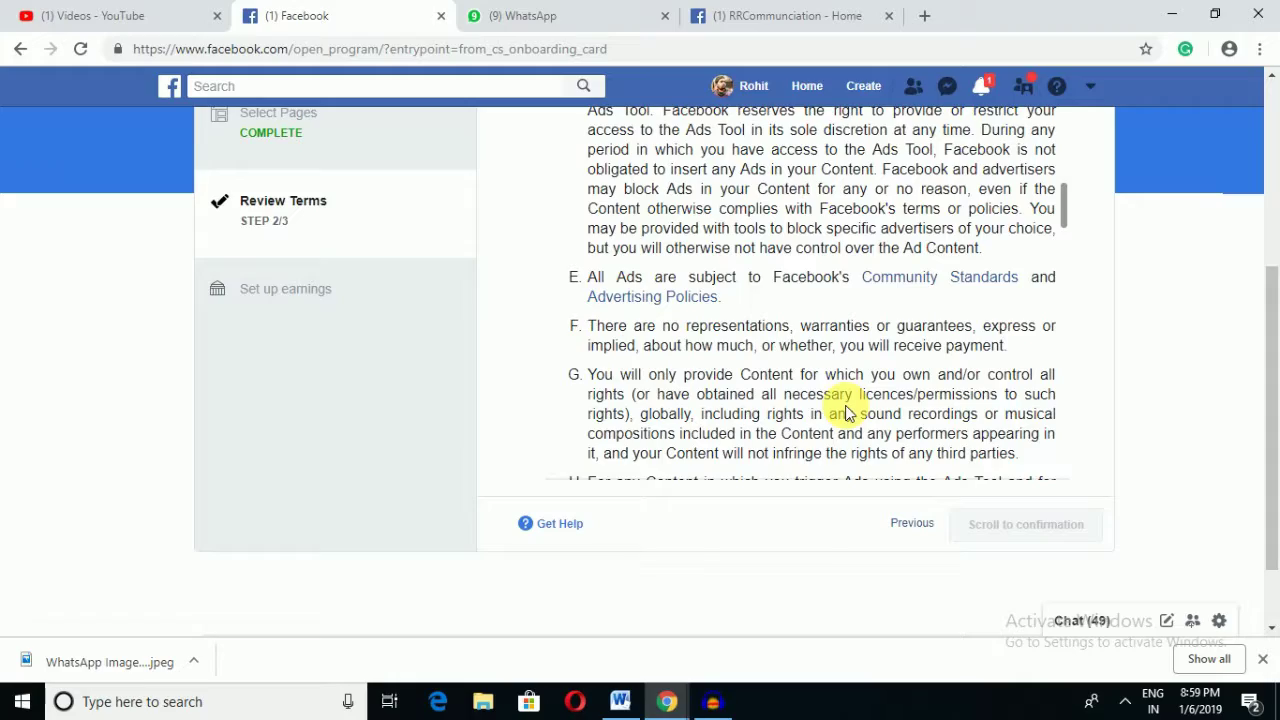
{"action": "scroll", "coordinate": [848, 412], "scroll_direction": "down", "scroll_amount": 10}
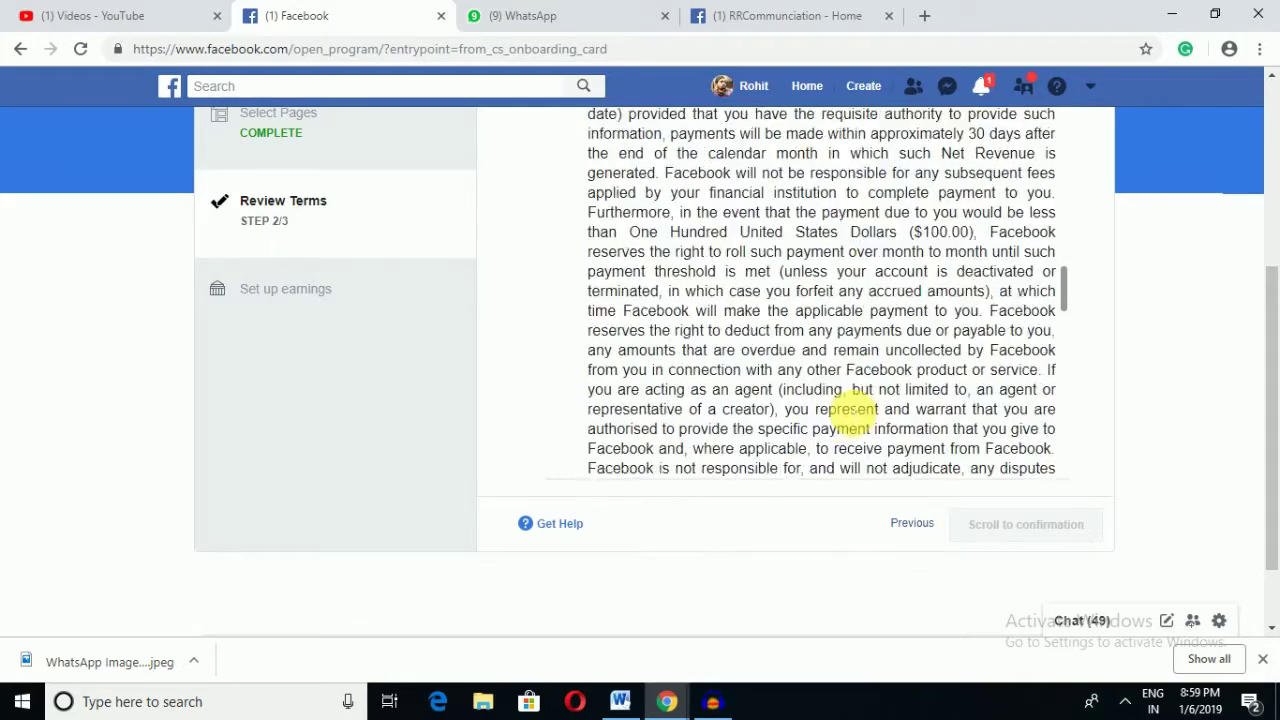
{"action": "scroll", "coordinate": [848, 410], "scroll_direction": "down", "scroll_amount": 20}
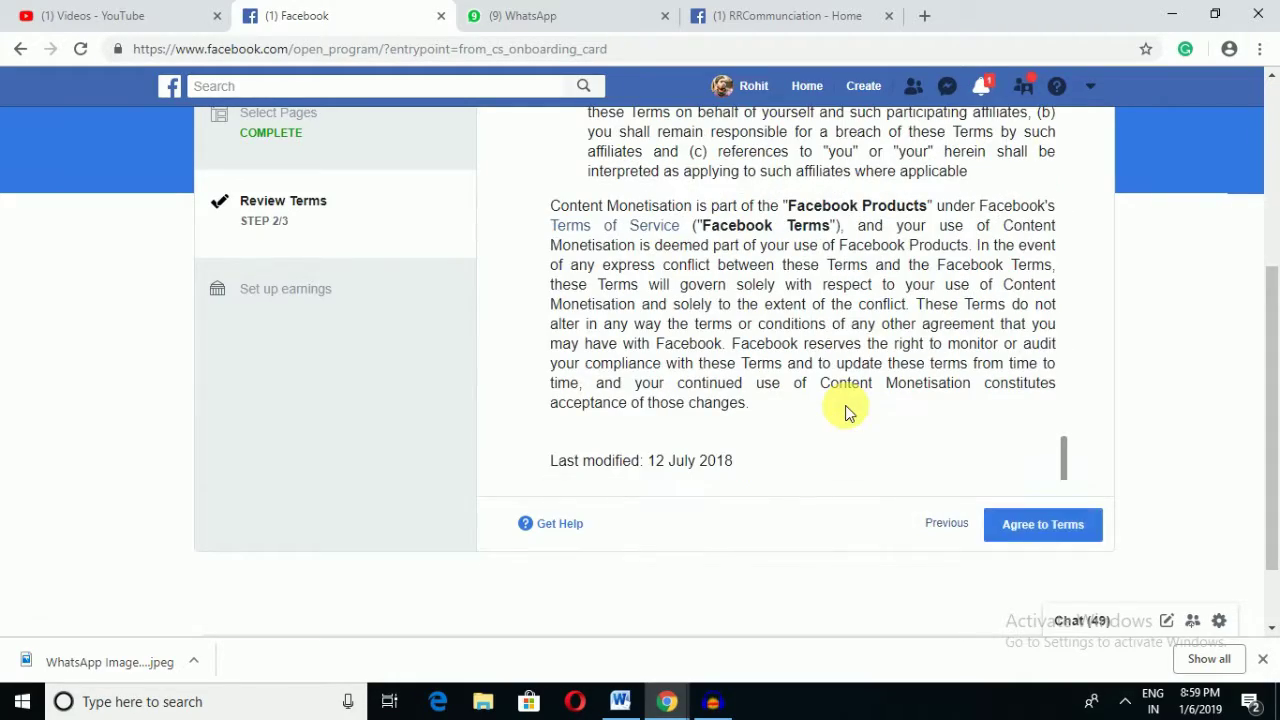
{"action": "left_click", "coordinate": [1050, 528]}
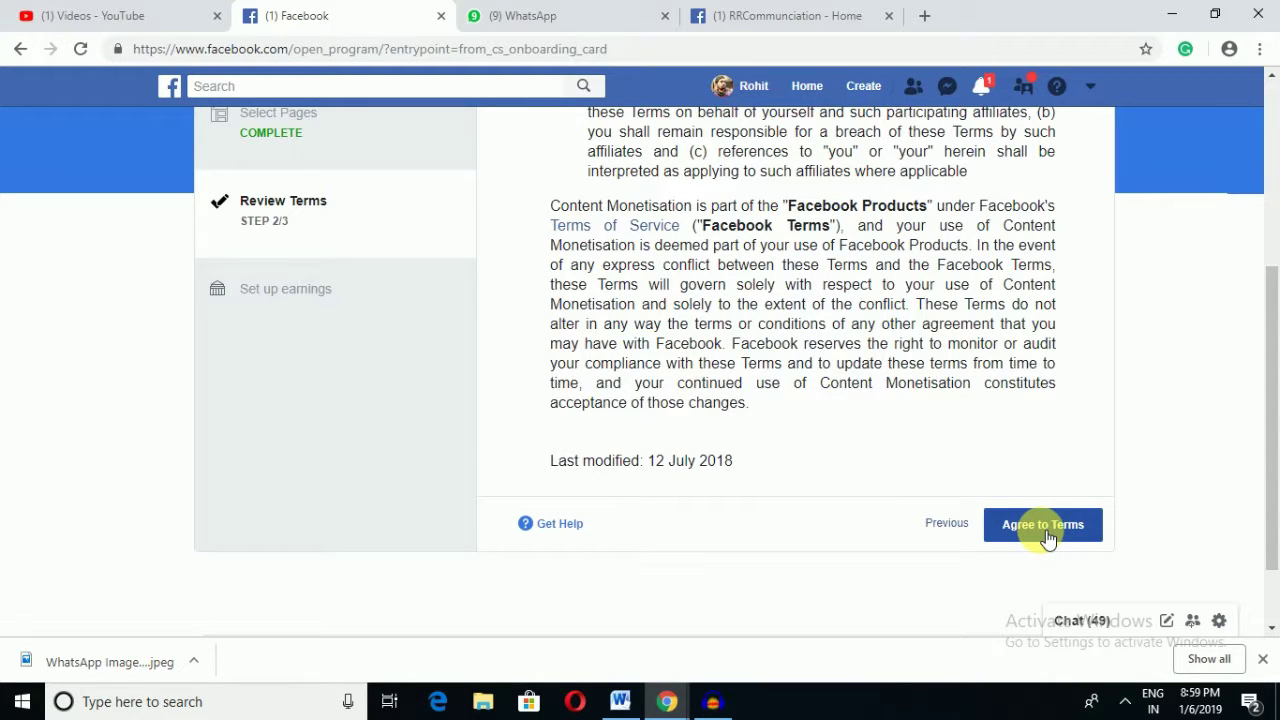
{"action": "left_click", "coordinate": [1048, 536]}
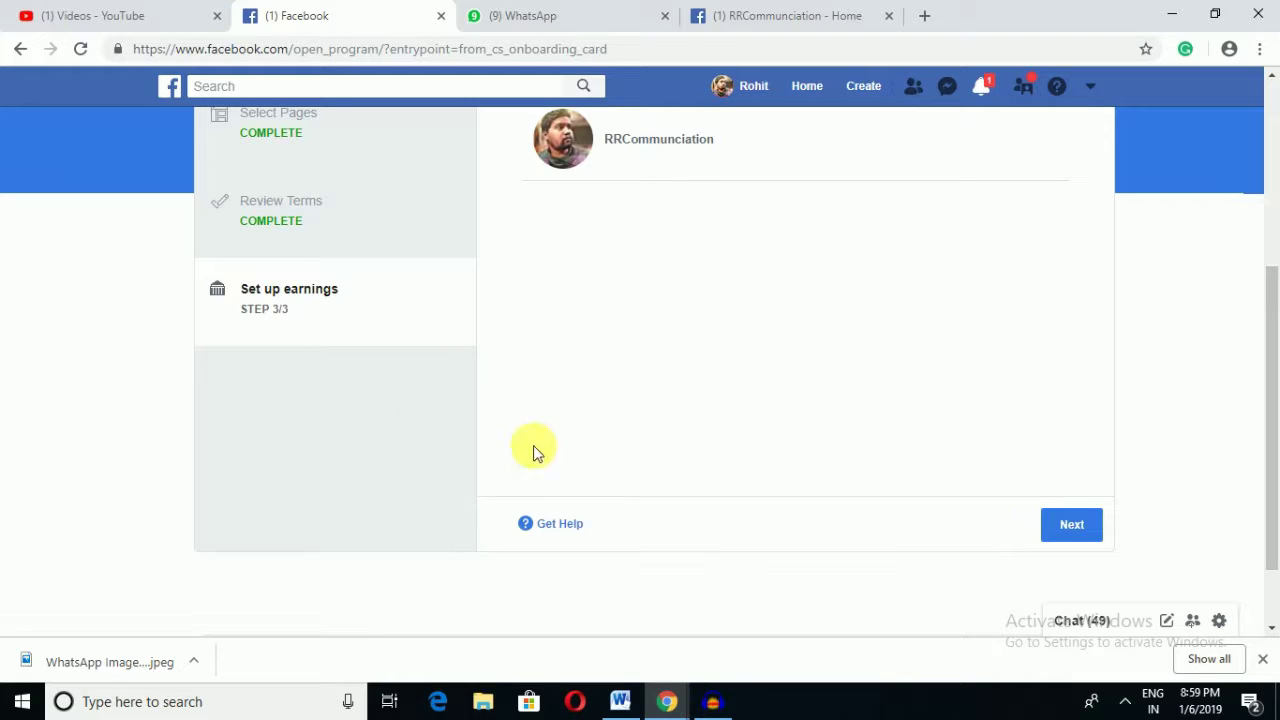
Step: Continue from Set up earnings to the Set up payments form
{"action": "scroll", "coordinate": [230, 333], "scroll_direction": "up", "scroll_amount": 1}
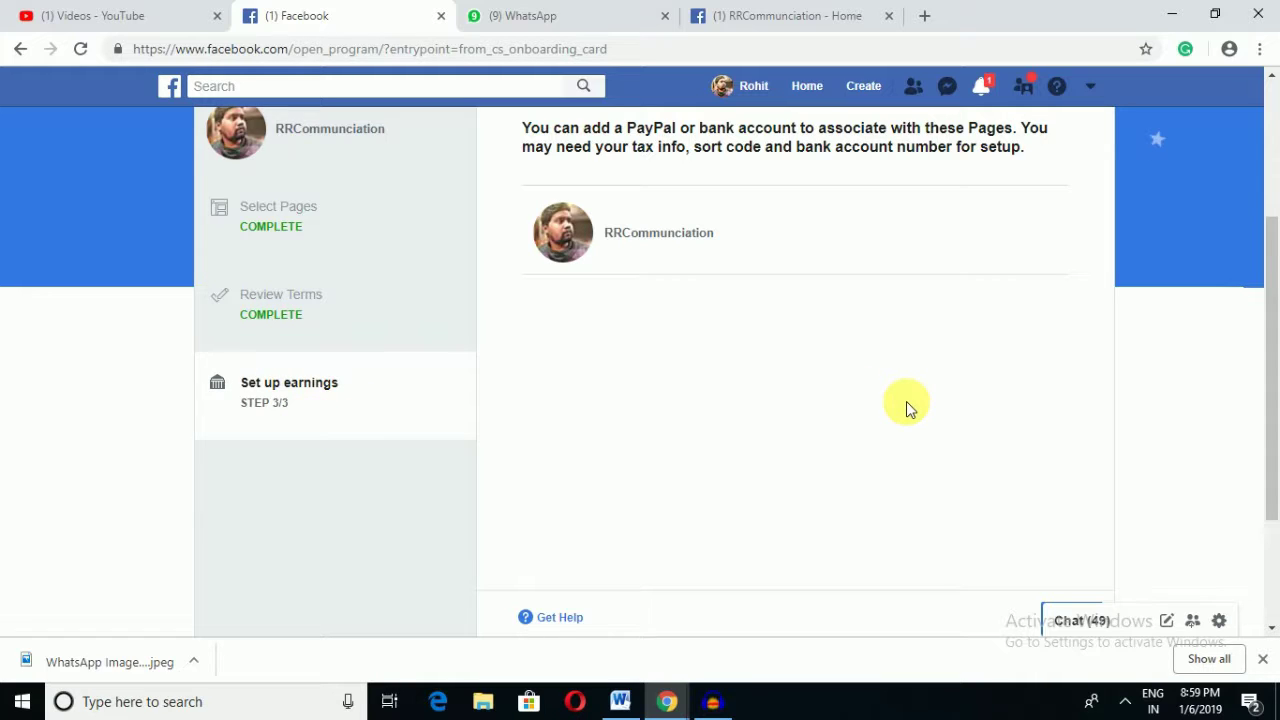
{"action": "scroll", "coordinate": [906, 403], "scroll_direction": "down", "scroll_amount": 2}
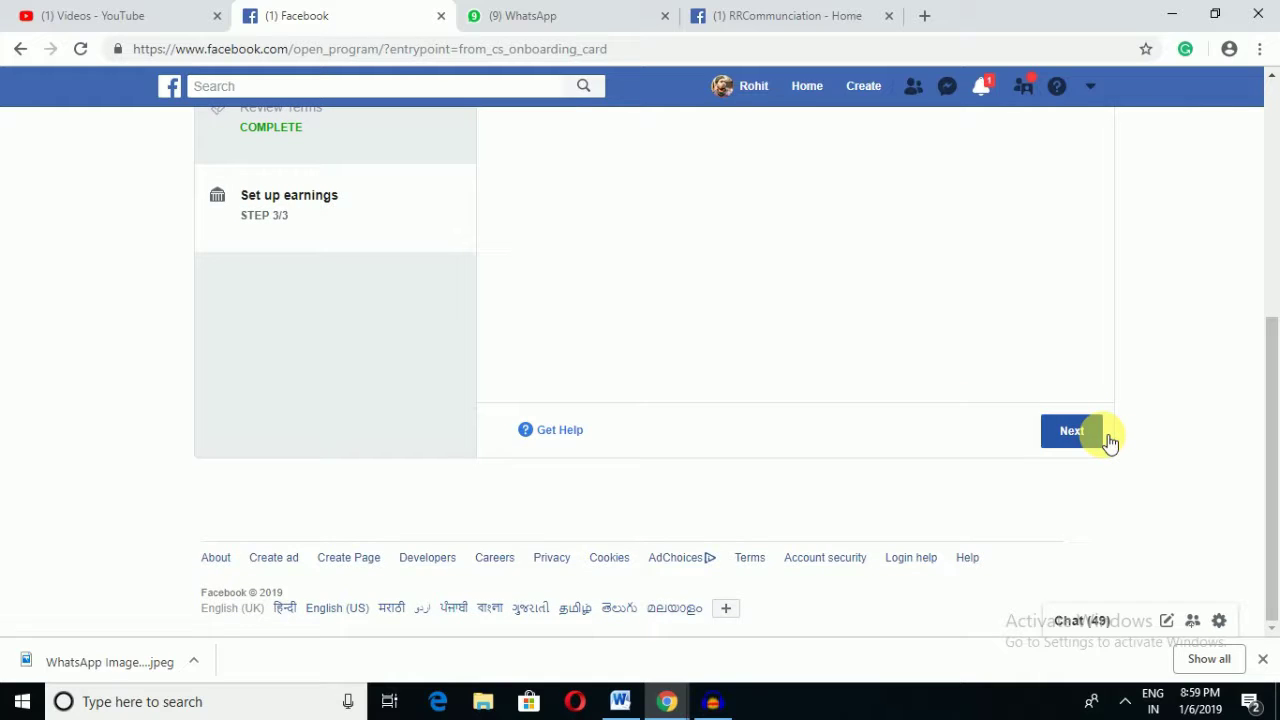
{"action": "left_click", "coordinate": [1095, 440]}
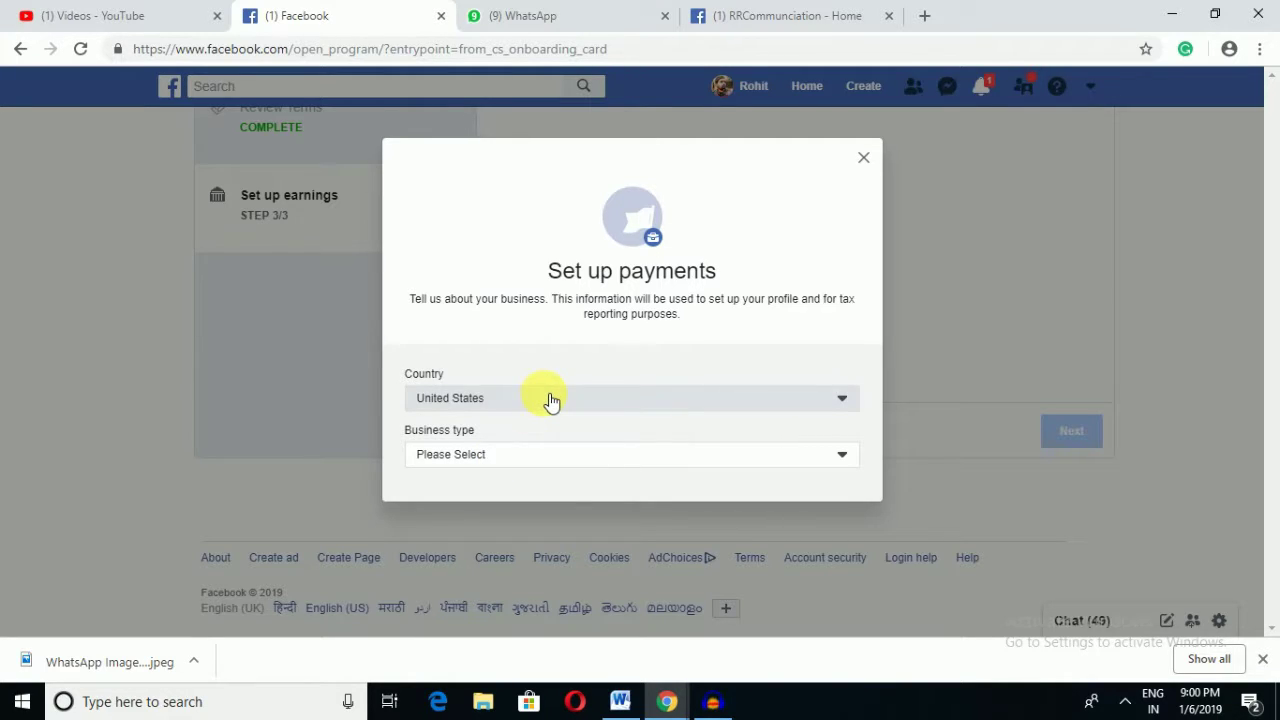
Step: Change the payment Country to India and set Business type to Public corporation
{"action": "left_click", "coordinate": [757, 410]}
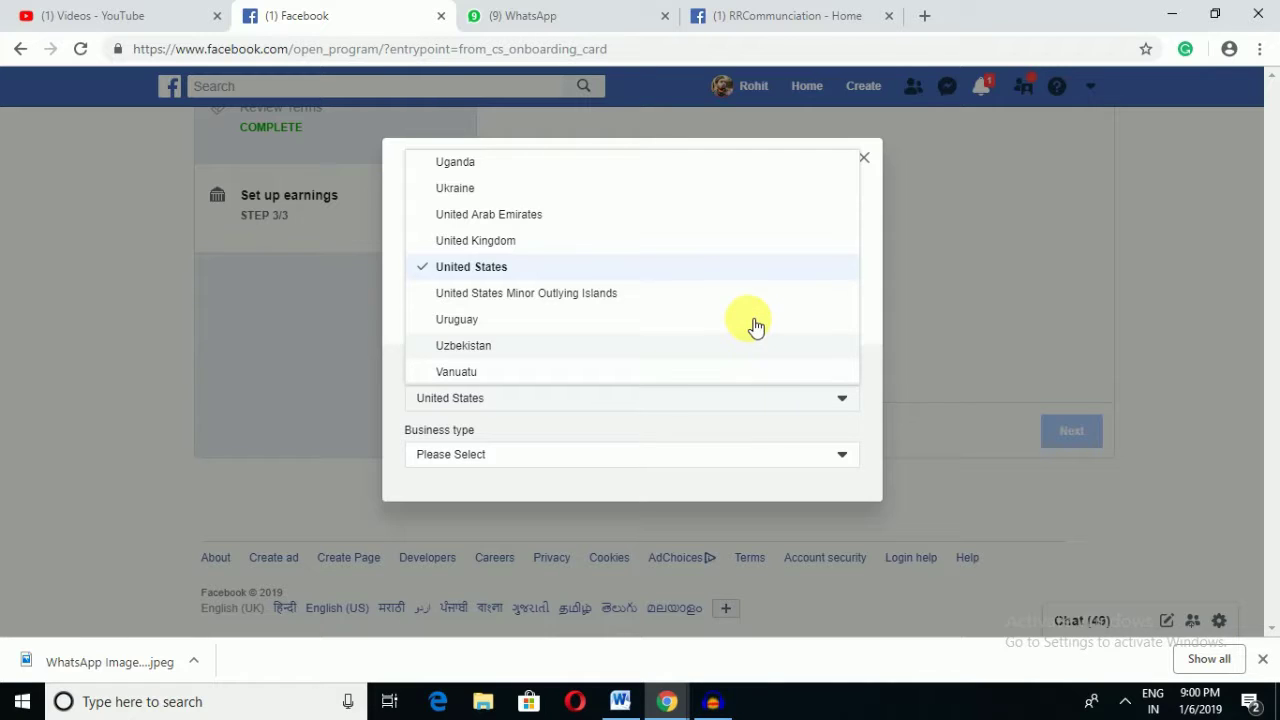
{"action": "scroll", "coordinate": [752, 322], "scroll_direction": "down", "scroll_amount": 3}
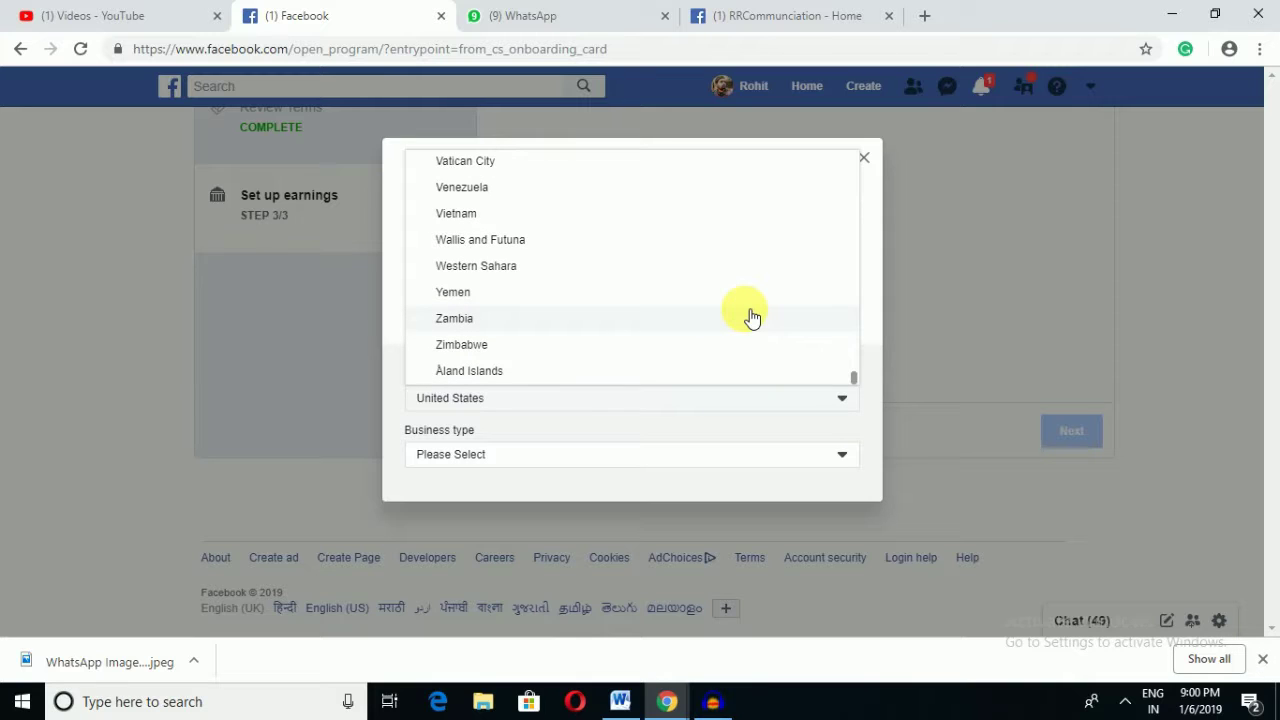
{"action": "scroll", "coordinate": [752, 318], "scroll_direction": "up", "scroll_amount": 5}
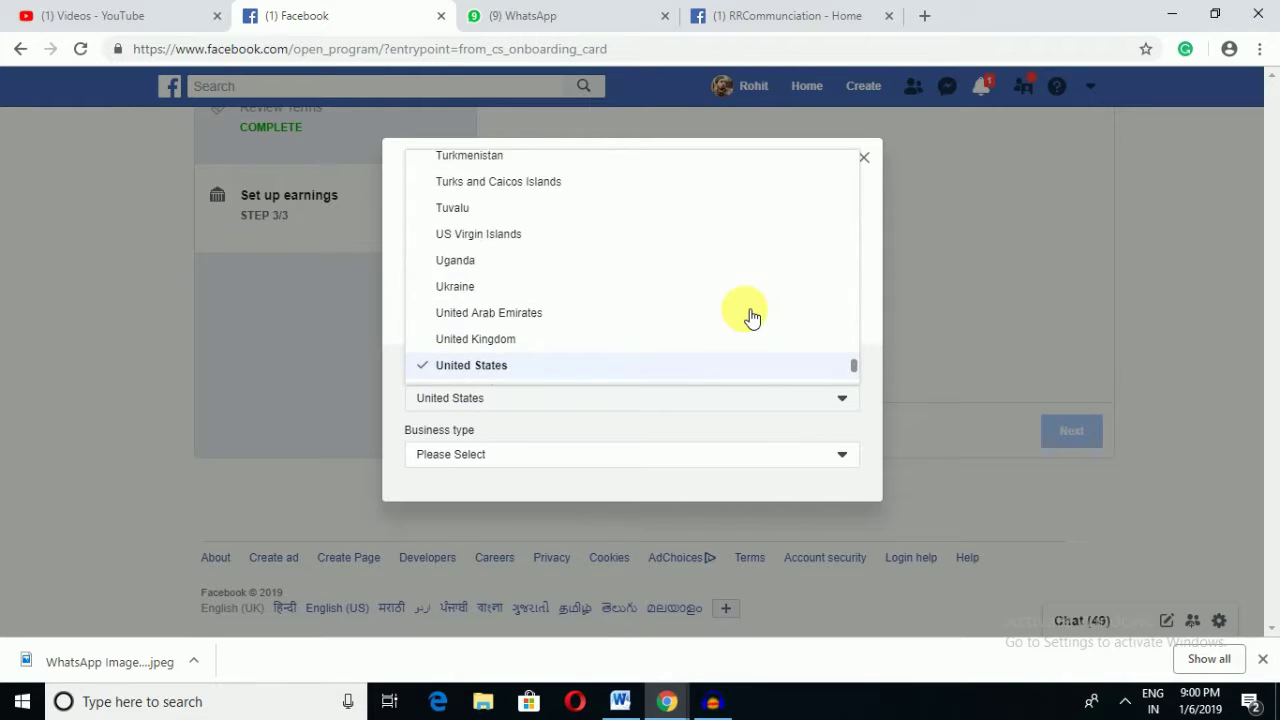
{"action": "scroll", "coordinate": [752, 318], "scroll_direction": "up", "scroll_amount": 6}
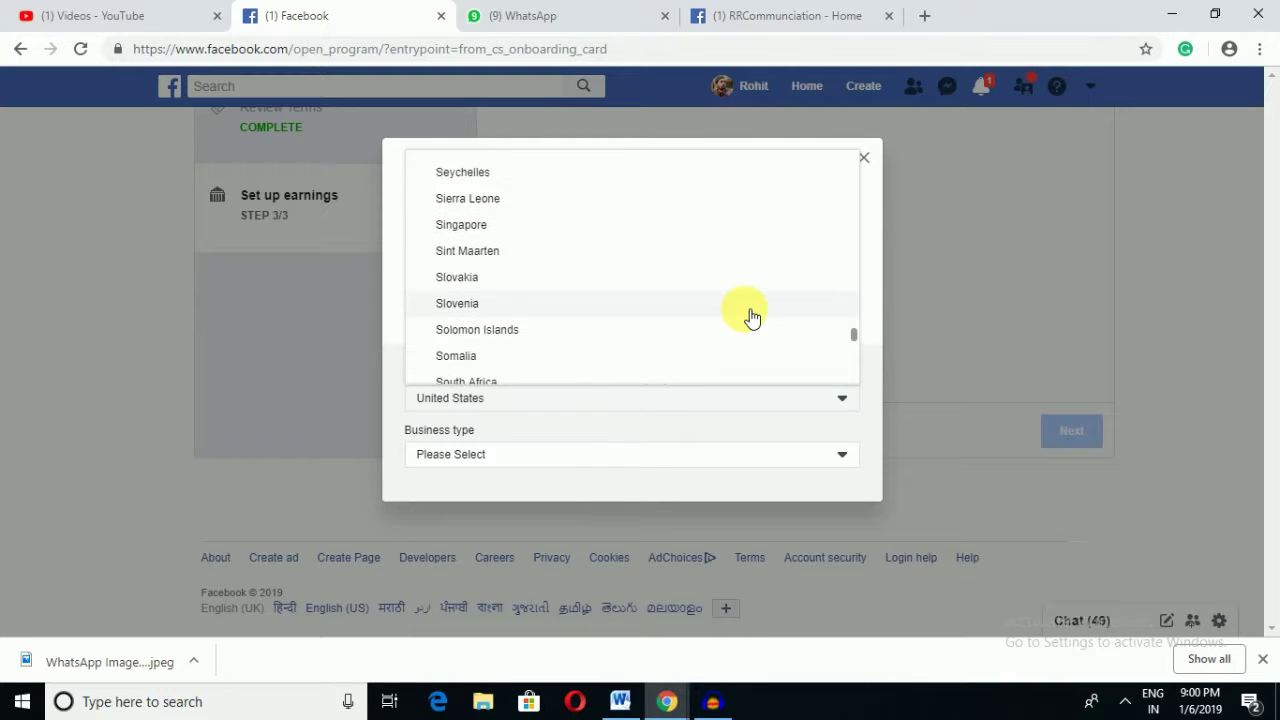
{"action": "scroll", "coordinate": [752, 318], "scroll_direction": "up", "scroll_amount": 3}
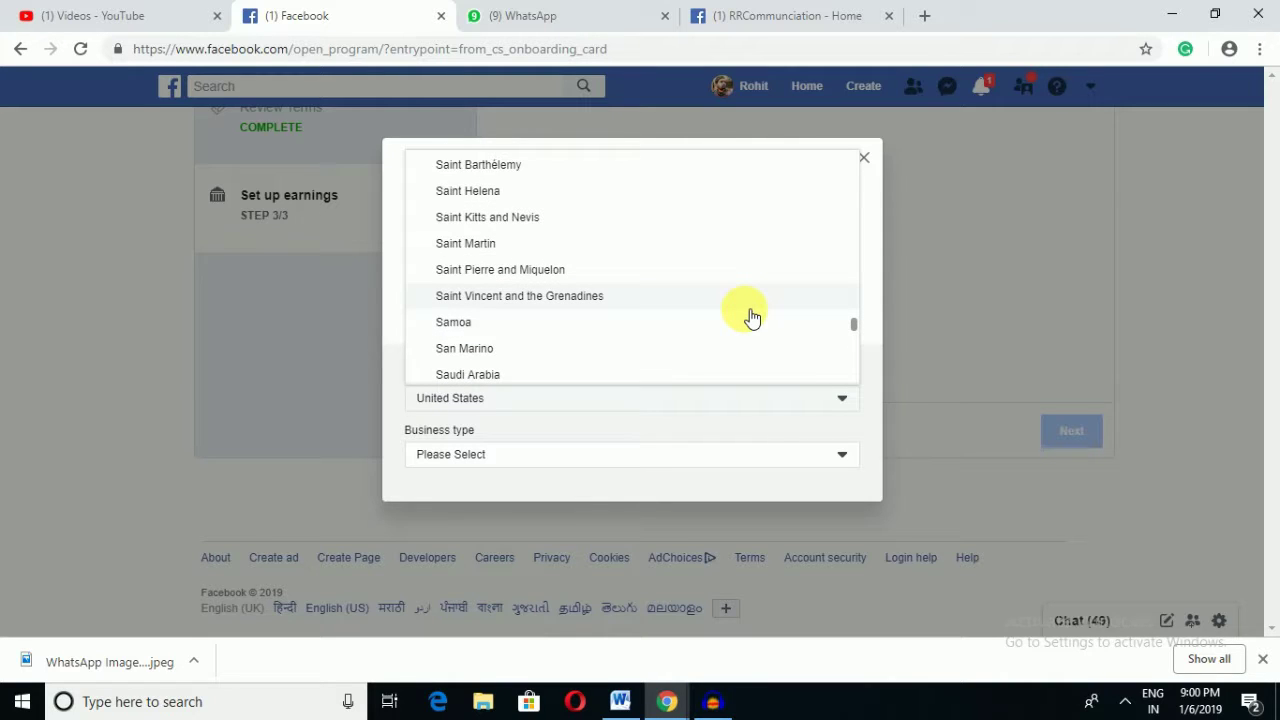
{"action": "scroll", "coordinate": [752, 318], "scroll_direction": "up", "scroll_amount": 3}
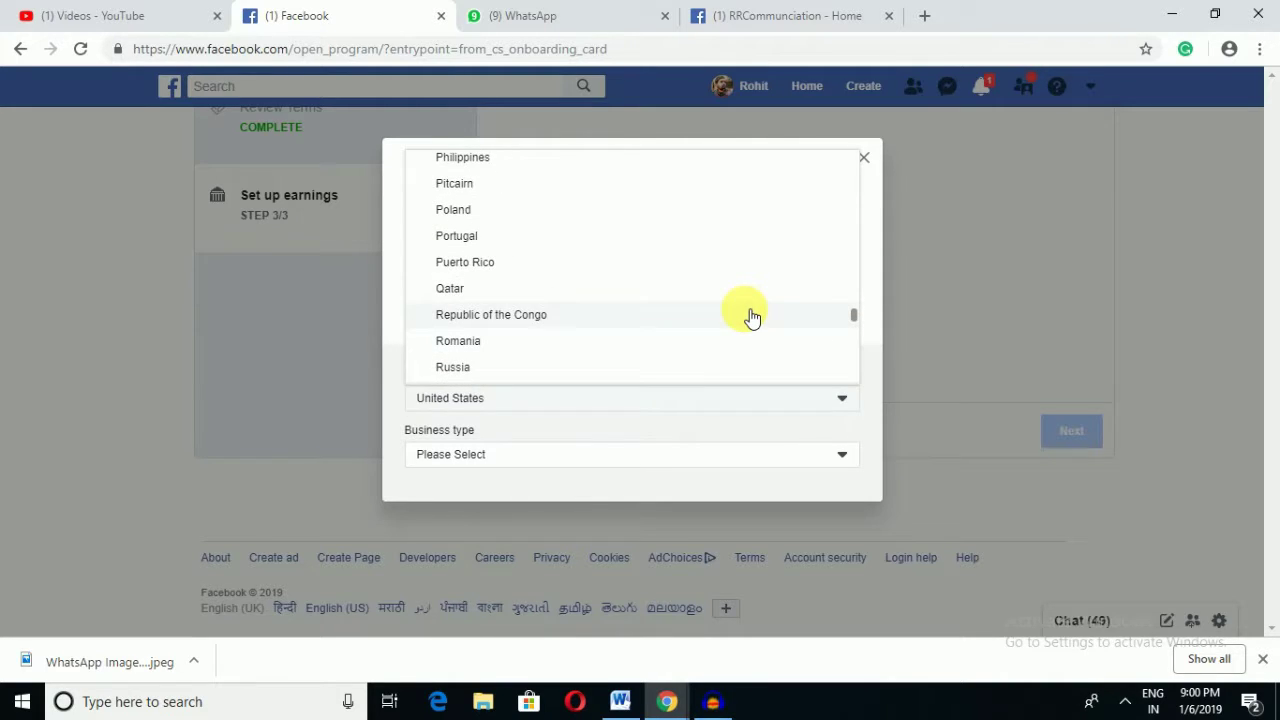
{"action": "scroll", "coordinate": [752, 318], "scroll_direction": "up", "scroll_amount": 5}
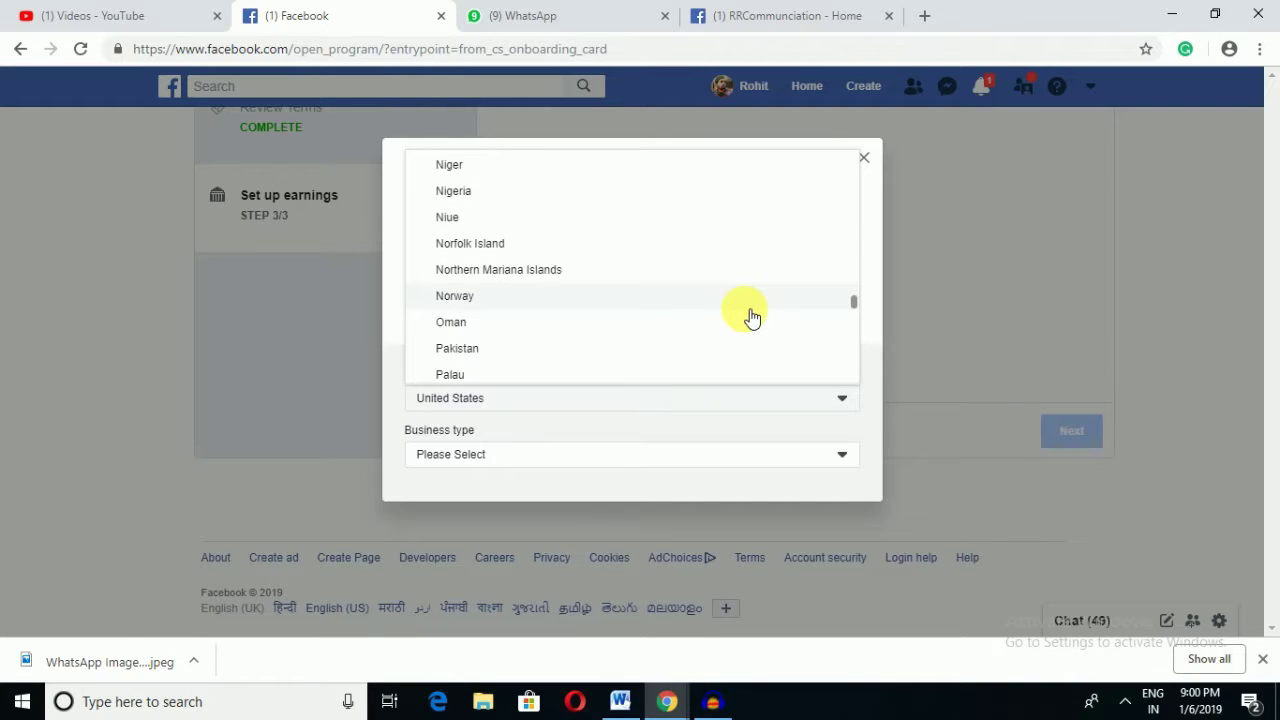
{"action": "scroll", "coordinate": [752, 318], "scroll_direction": "up", "scroll_amount": 5}
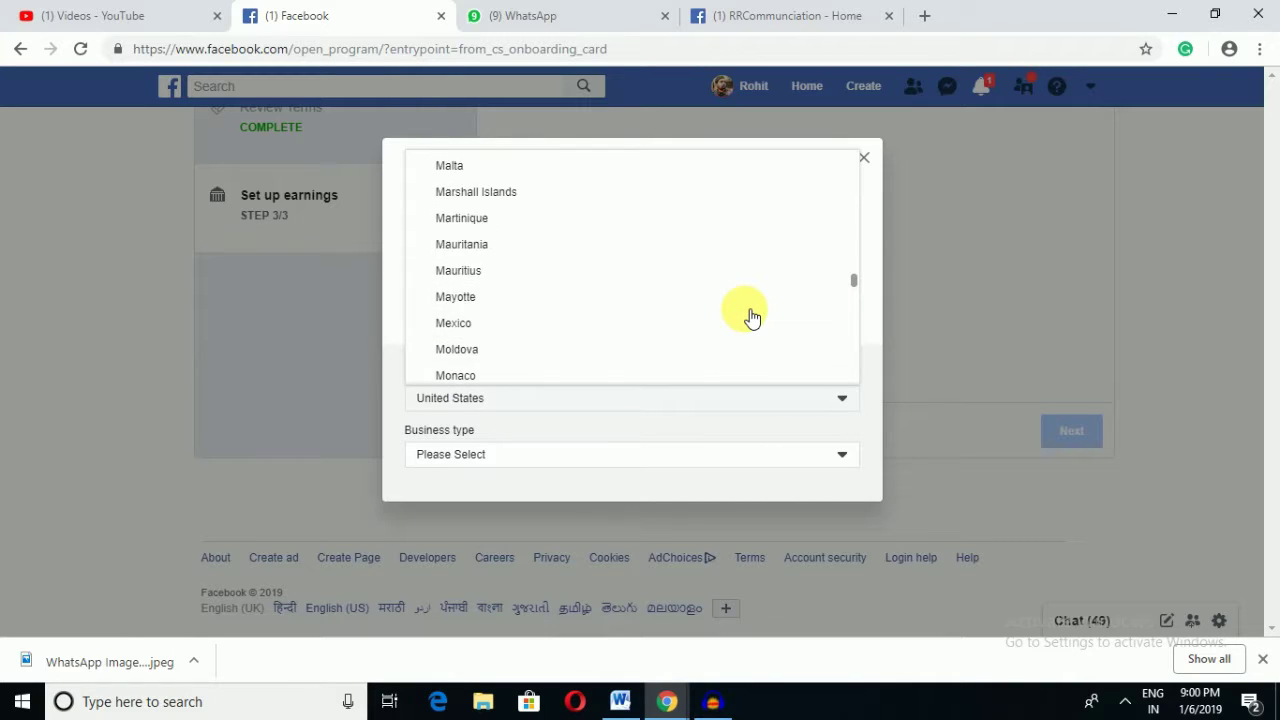
{"action": "scroll", "coordinate": [752, 318], "scroll_direction": "up", "scroll_amount": 20}
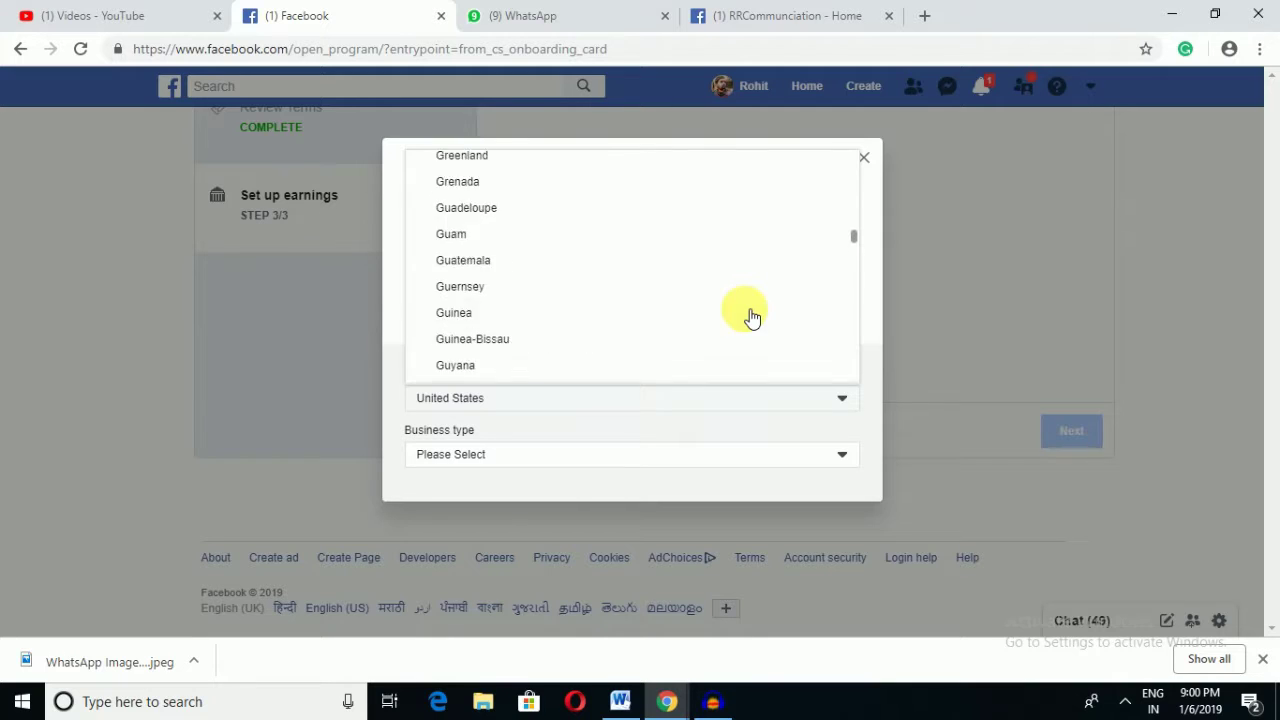
{"action": "scroll", "coordinate": [752, 318], "scroll_direction": "up", "scroll_amount": 15}
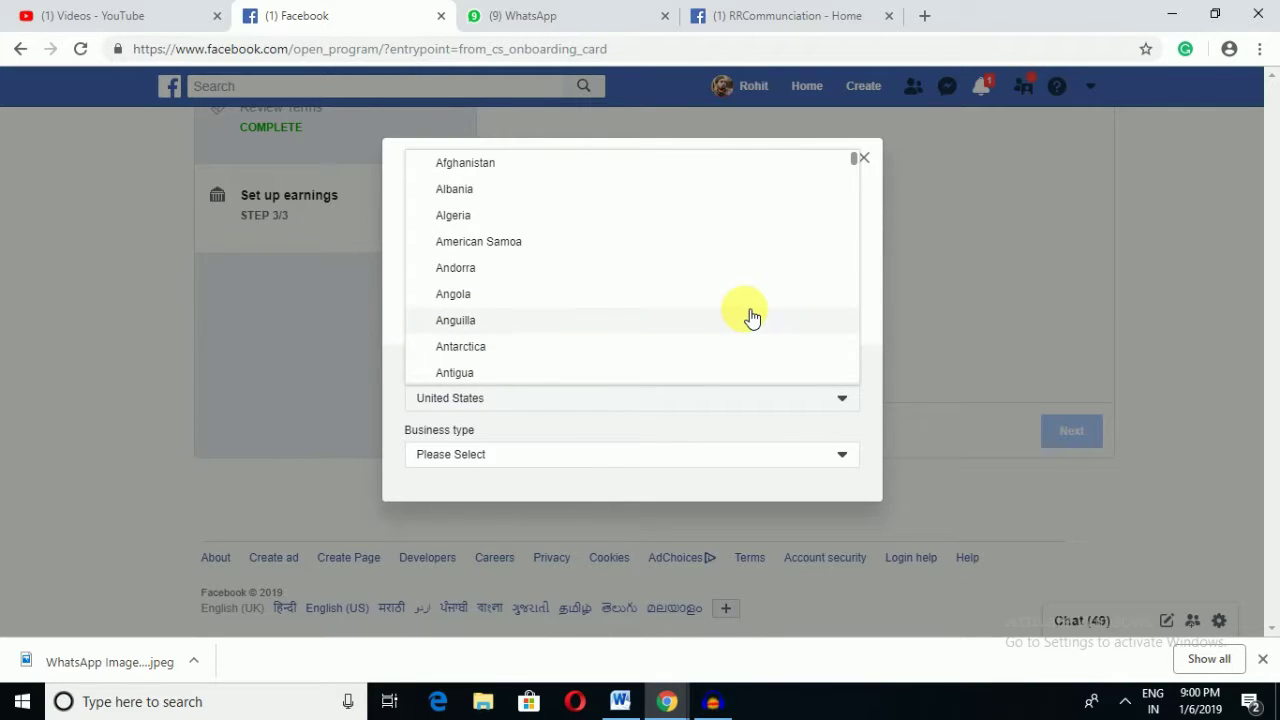
{"action": "scroll", "coordinate": [752, 318], "scroll_direction": "down", "scroll_amount": 7}
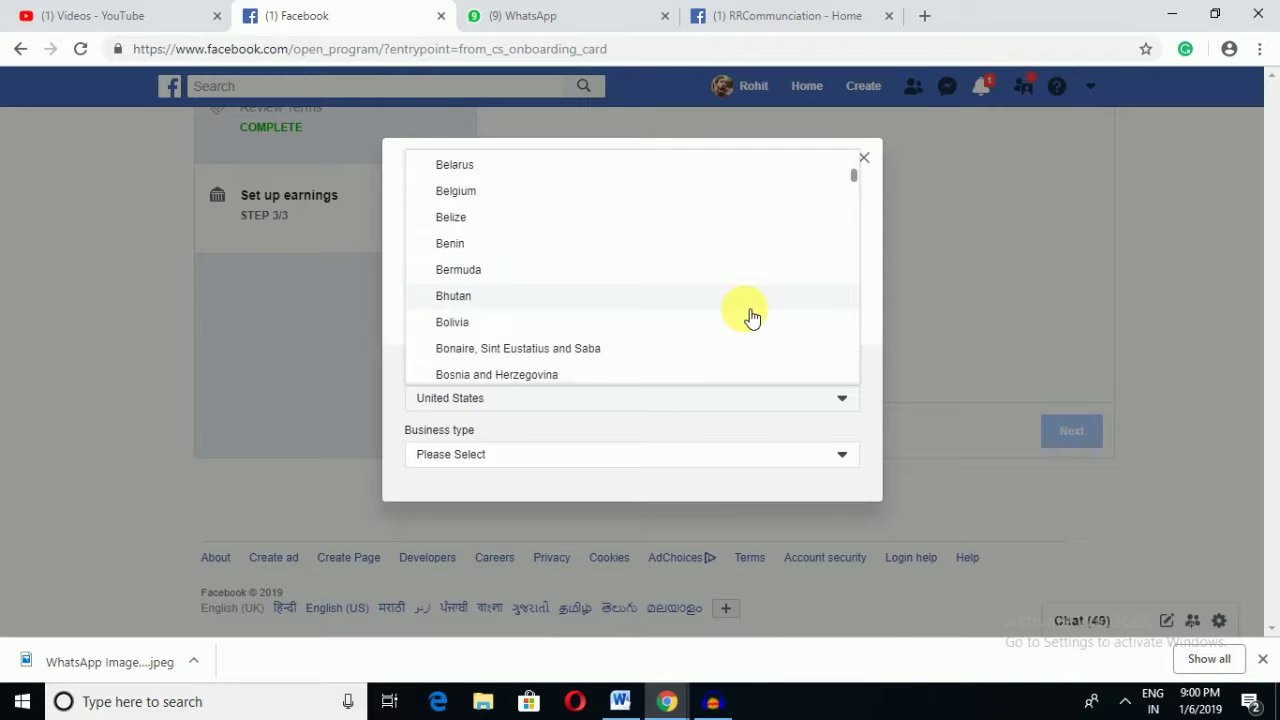
{"action": "scroll", "coordinate": [752, 318], "scroll_direction": "down", "scroll_amount": 7}
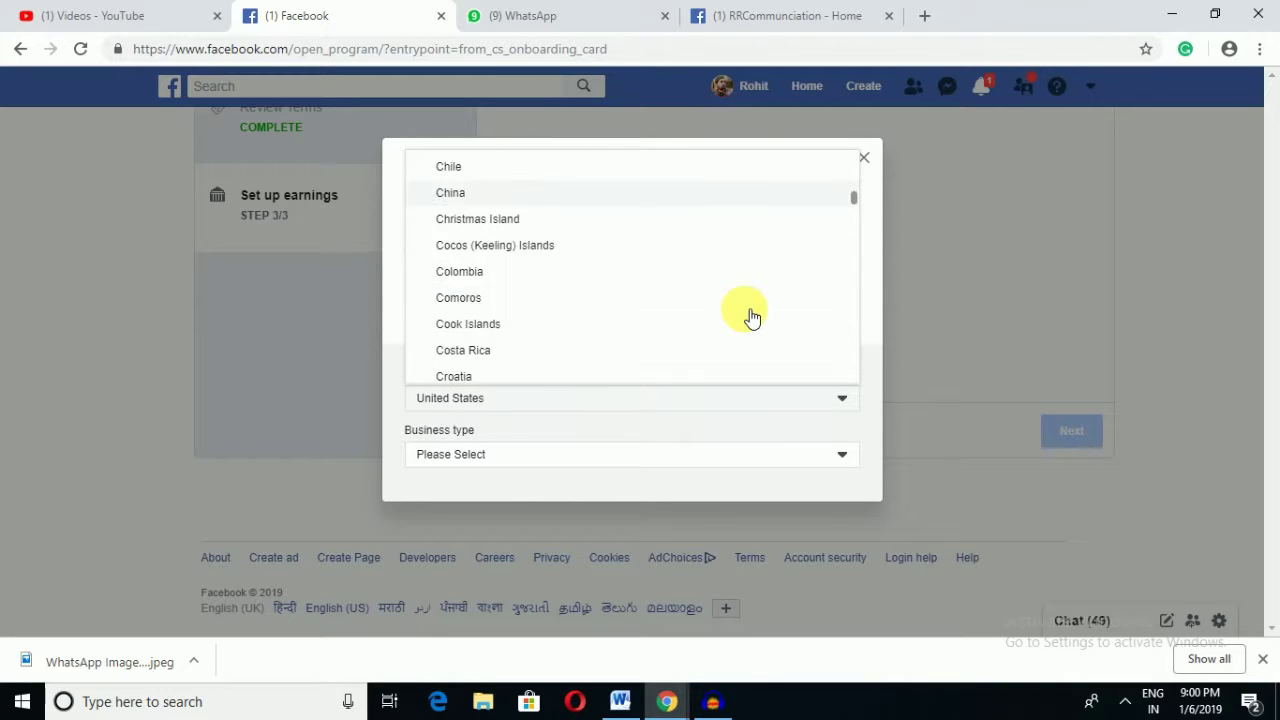
{"action": "scroll", "coordinate": [752, 318], "scroll_direction": "down", "scroll_amount": 7}
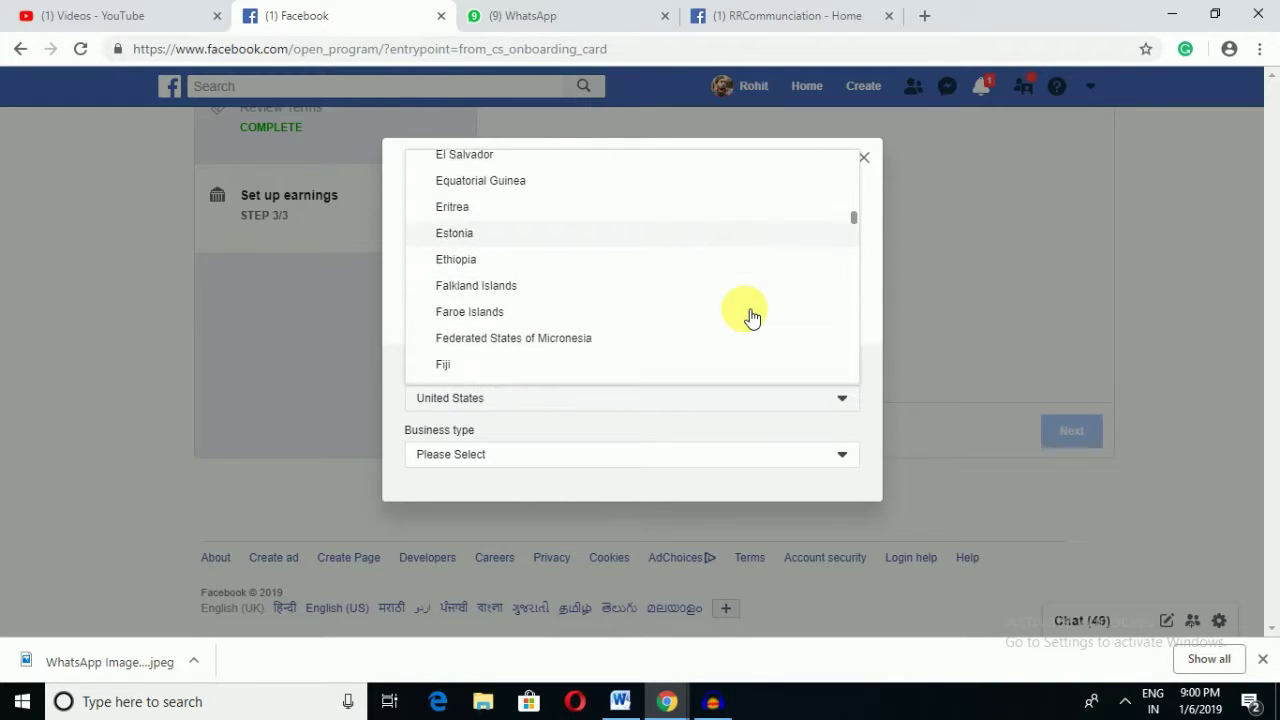
{"action": "scroll", "coordinate": [752, 318], "scroll_direction": "down", "scroll_amount": 7}
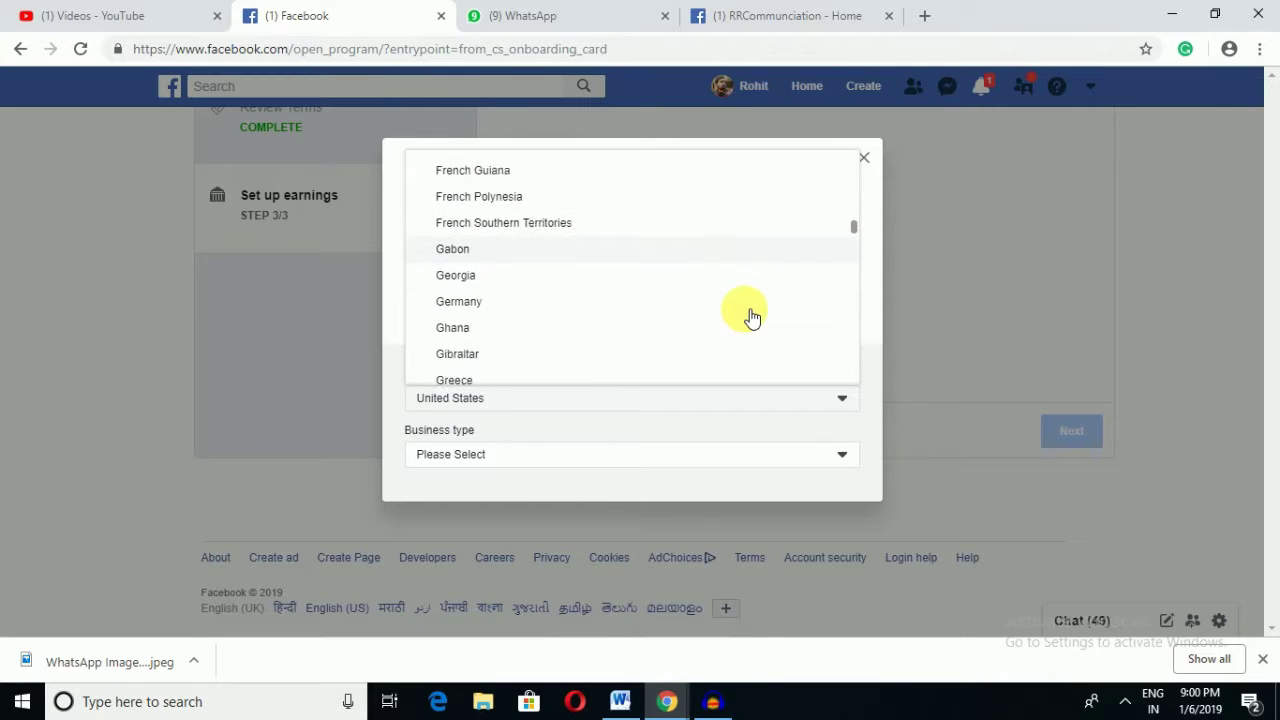
{"action": "scroll", "coordinate": [752, 318], "scroll_direction": "down", "scroll_amount": 7}
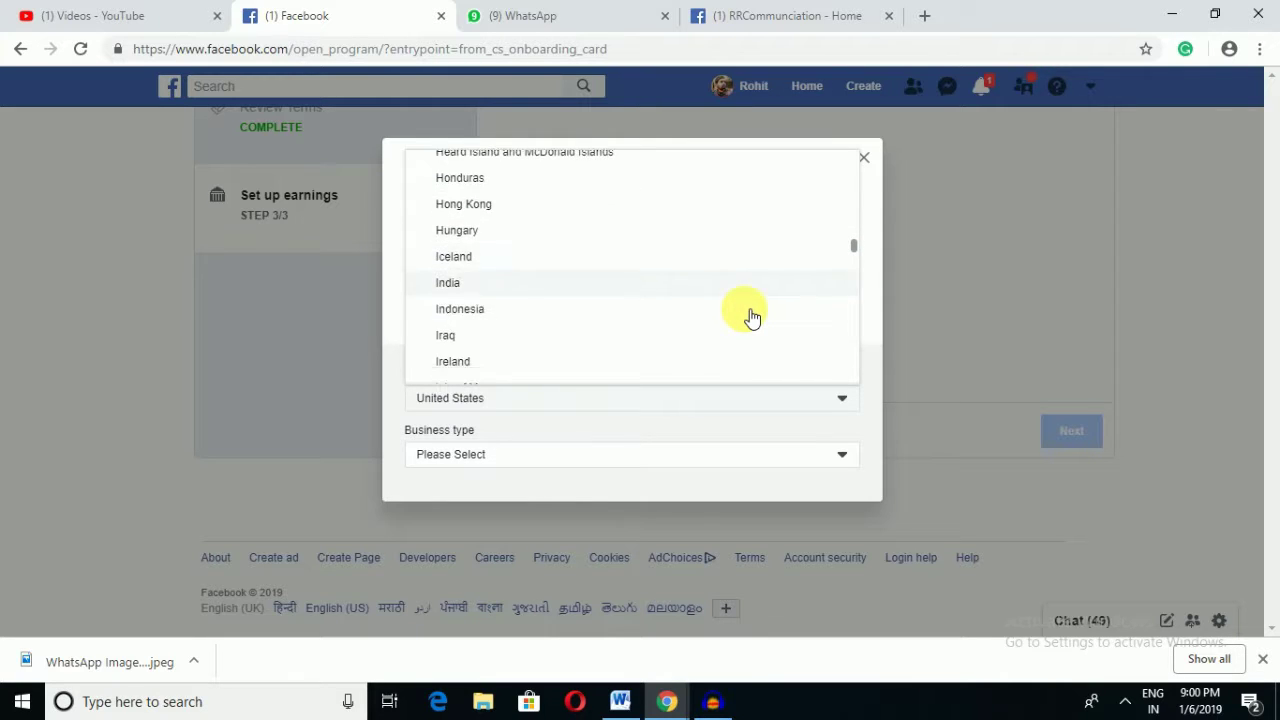
{"action": "scroll", "coordinate": [752, 318], "scroll_direction": "up", "scroll_amount": 1}
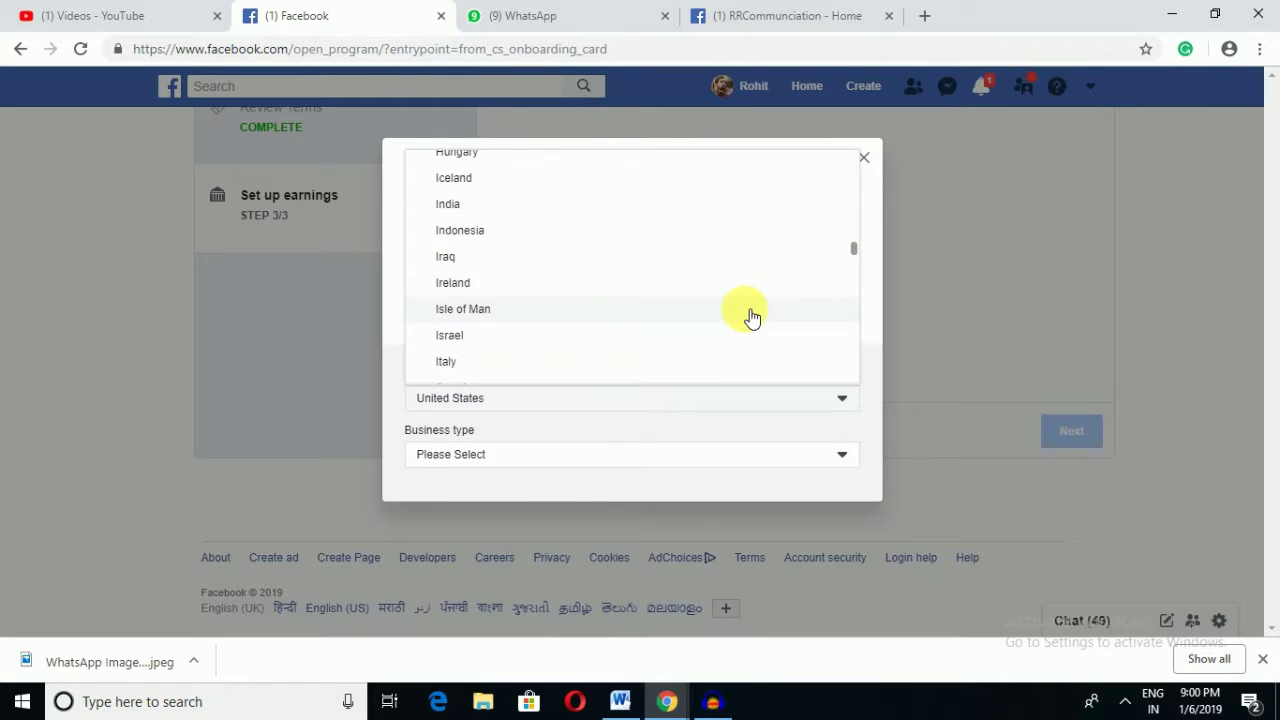
{"action": "left_click", "coordinate": [470, 206]}
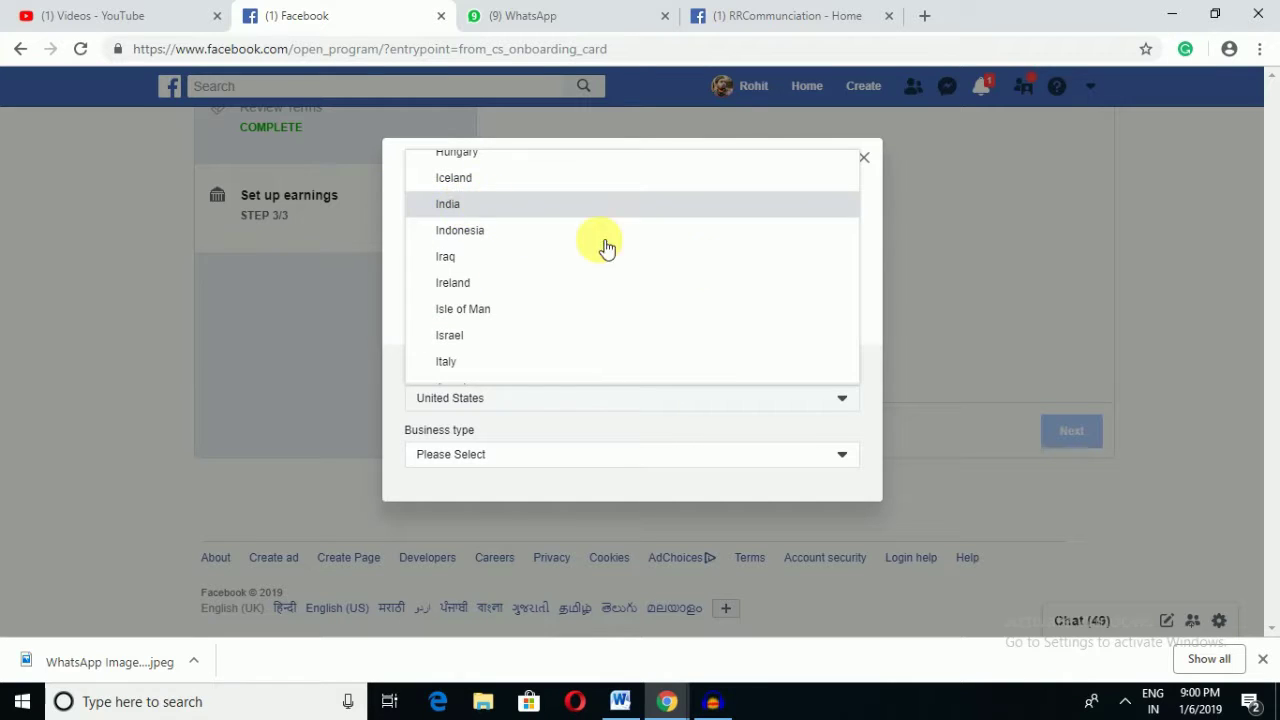
{"action": "left_click", "coordinate": [710, 398]}
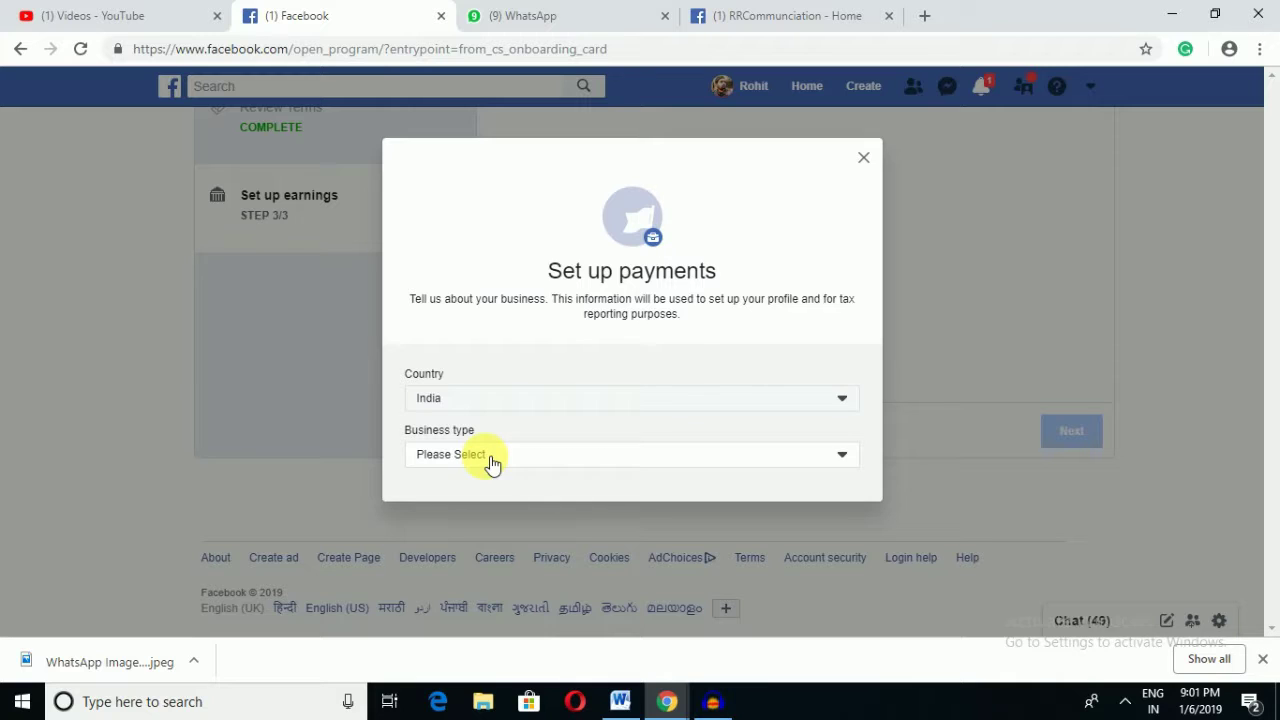
{"action": "left_click", "coordinate": [567, 460]}
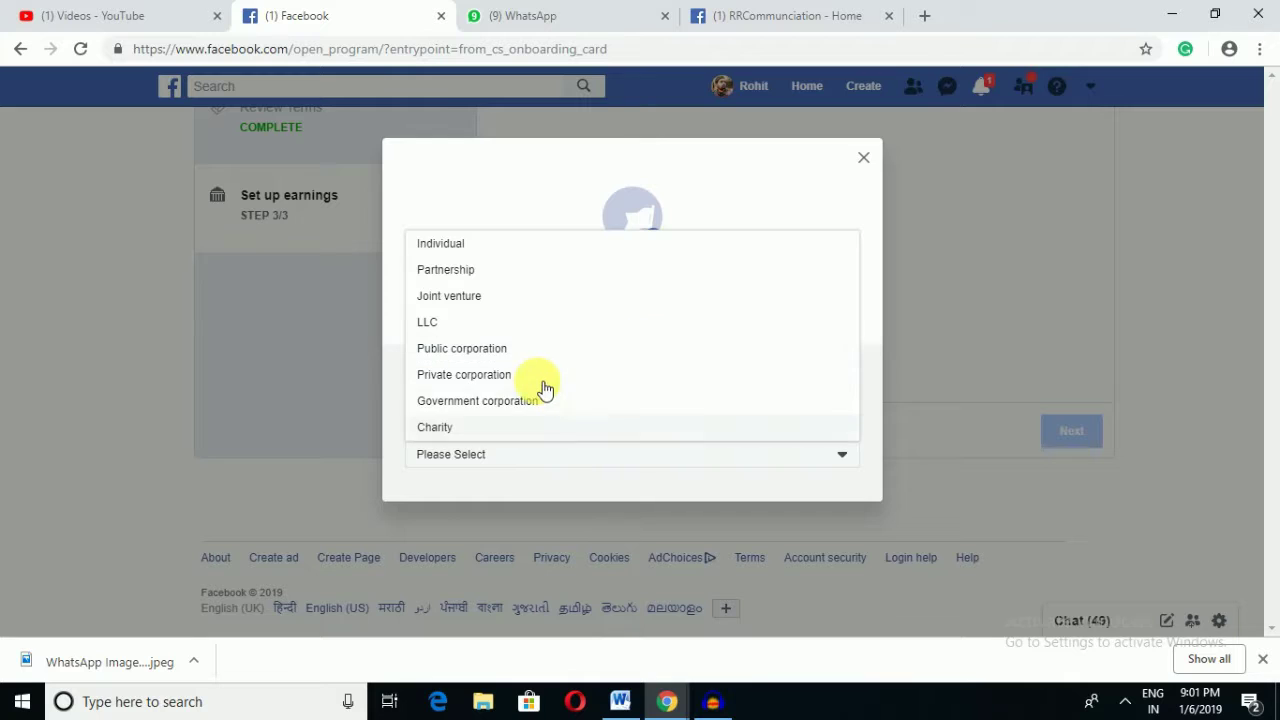
{"action": "left_click", "coordinate": [466, 350]}
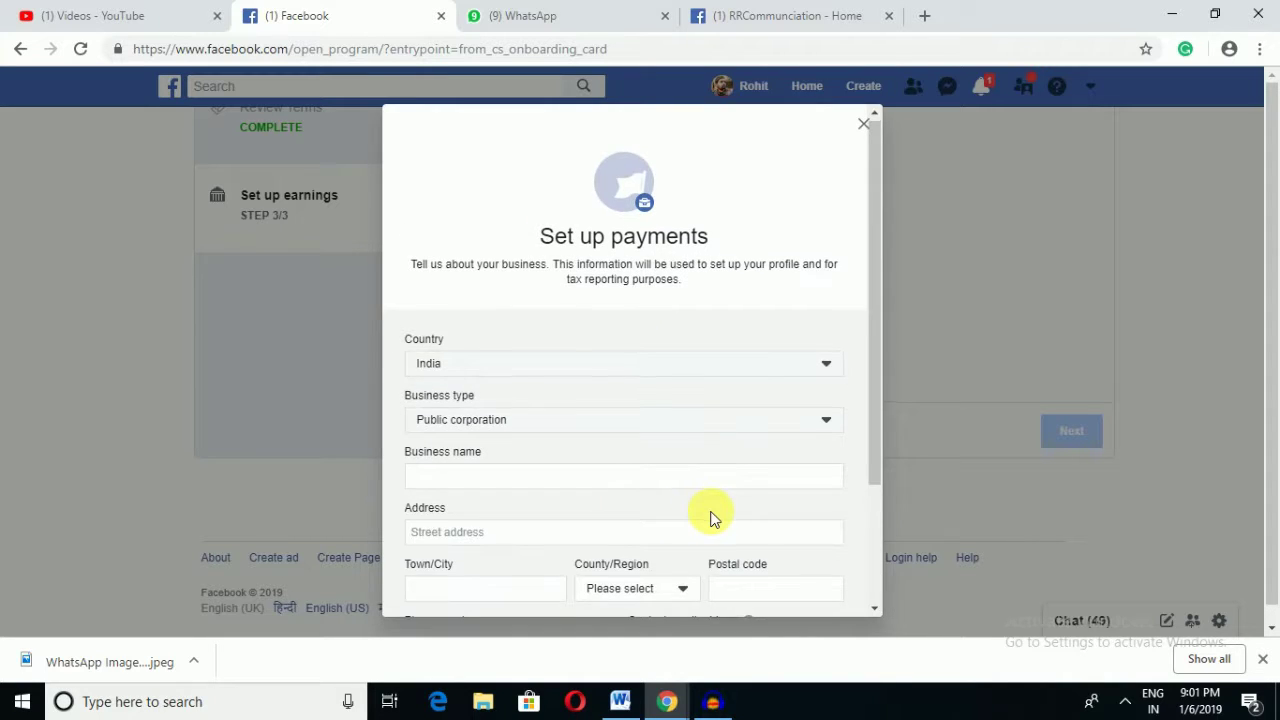
Step: Complete the address with the postal code, dismissing saved address suggestions, then reach the phone field
{"action": "scroll", "coordinate": [551, 508], "scroll_direction": "down", "scroll_amount": 3}
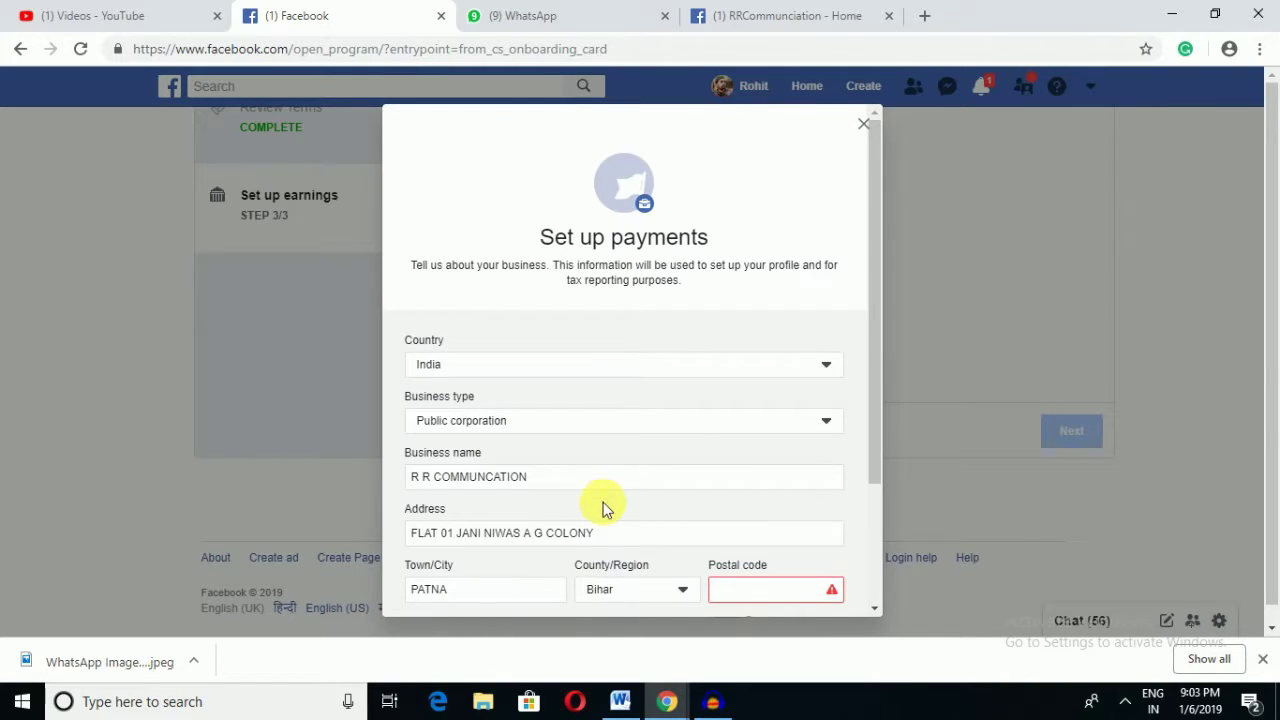
{"action": "scroll", "coordinate": [580, 514], "scroll_direction": "down", "scroll_amount": 3}
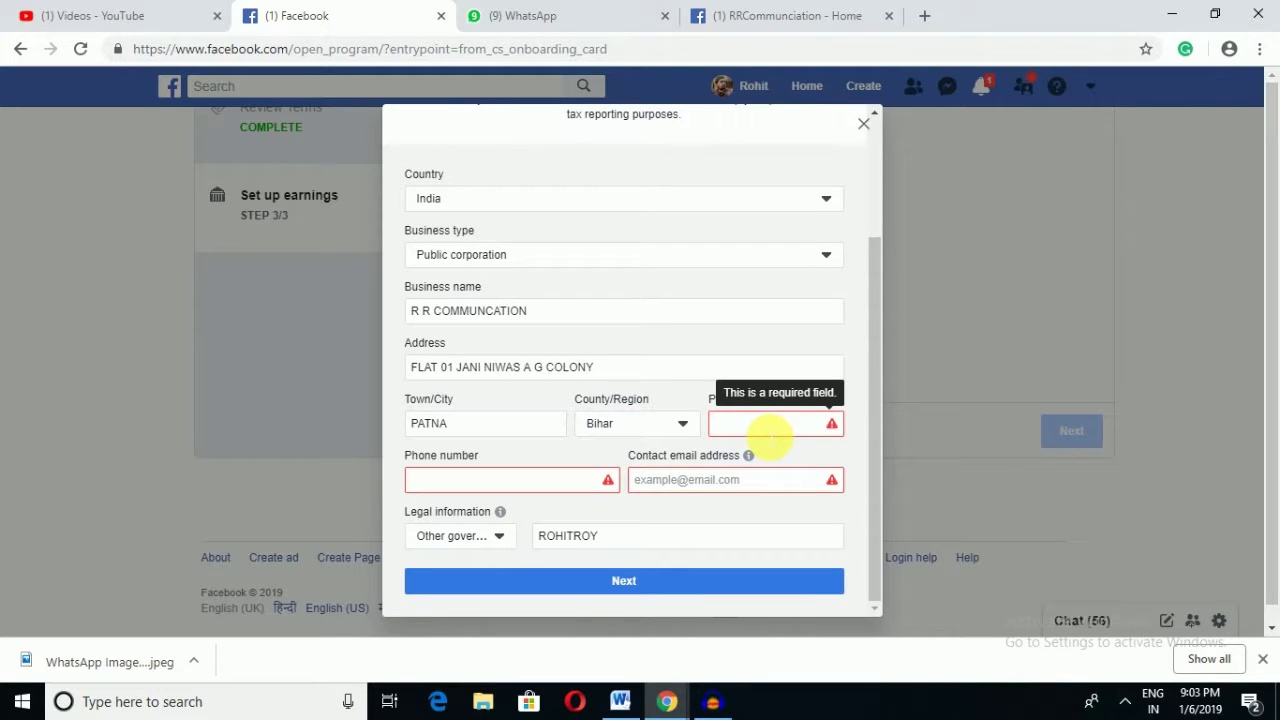
{"action": "left_click", "coordinate": [810, 432]}
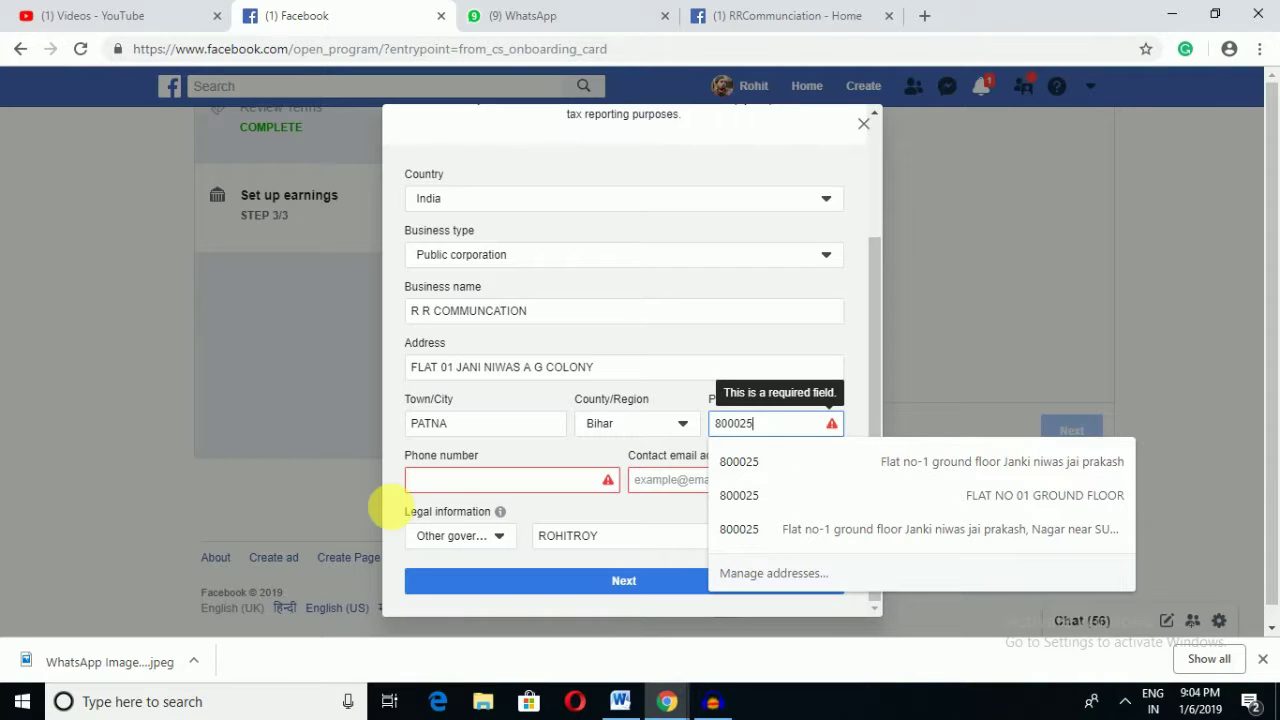
{"action": "key", "text": "Escape"}
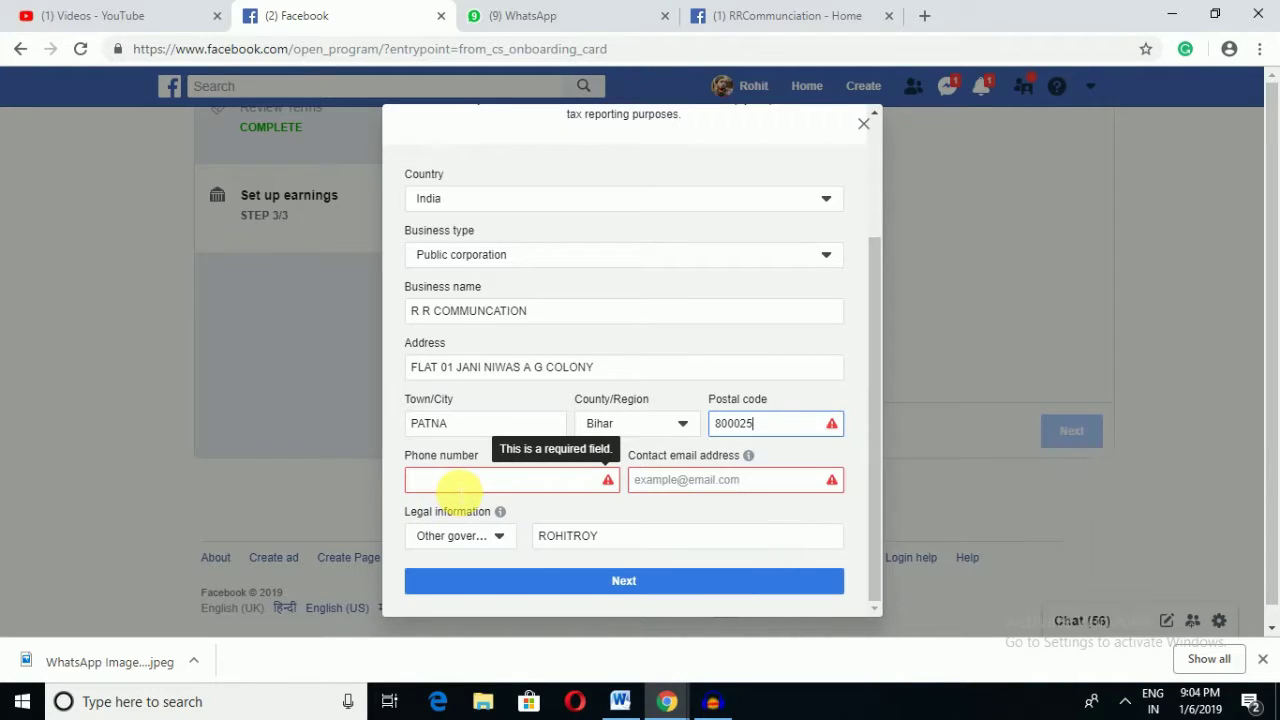
{"action": "left_click", "coordinate": [458, 485]}
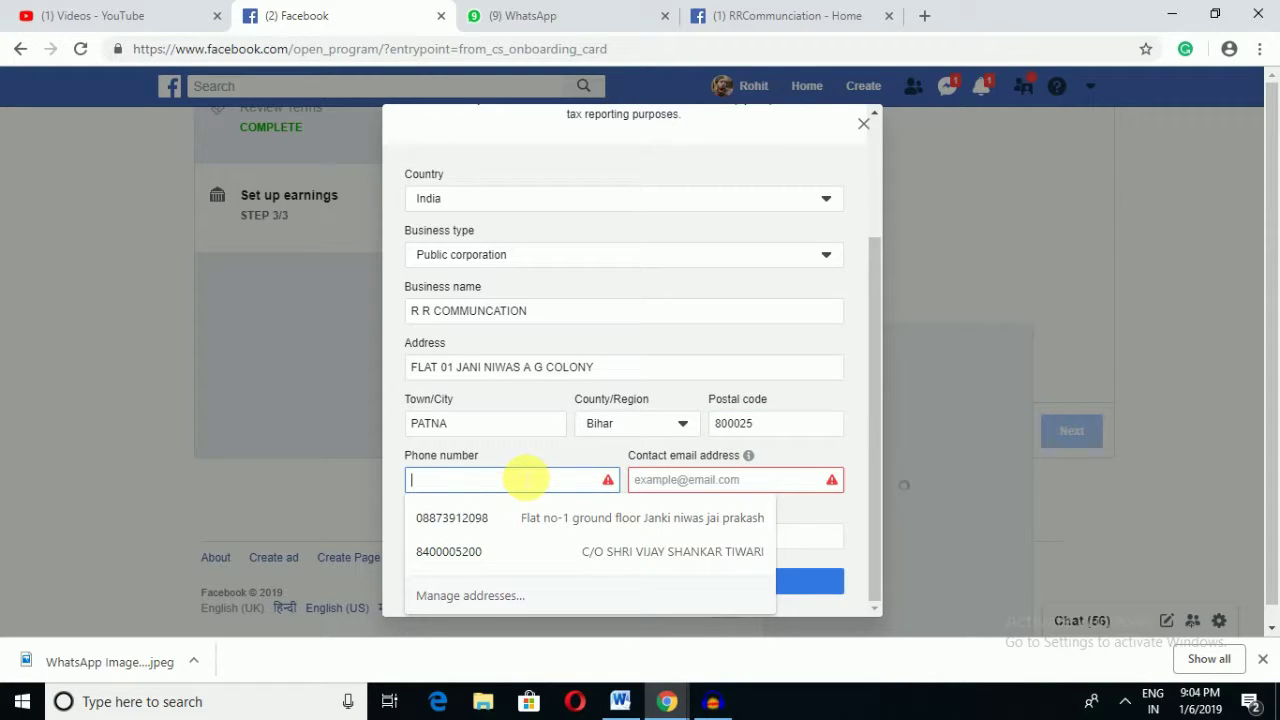
Step: Paste the business phone number and enter the contact e-mail address
{"action": "key", "text": "ctrl+v"}
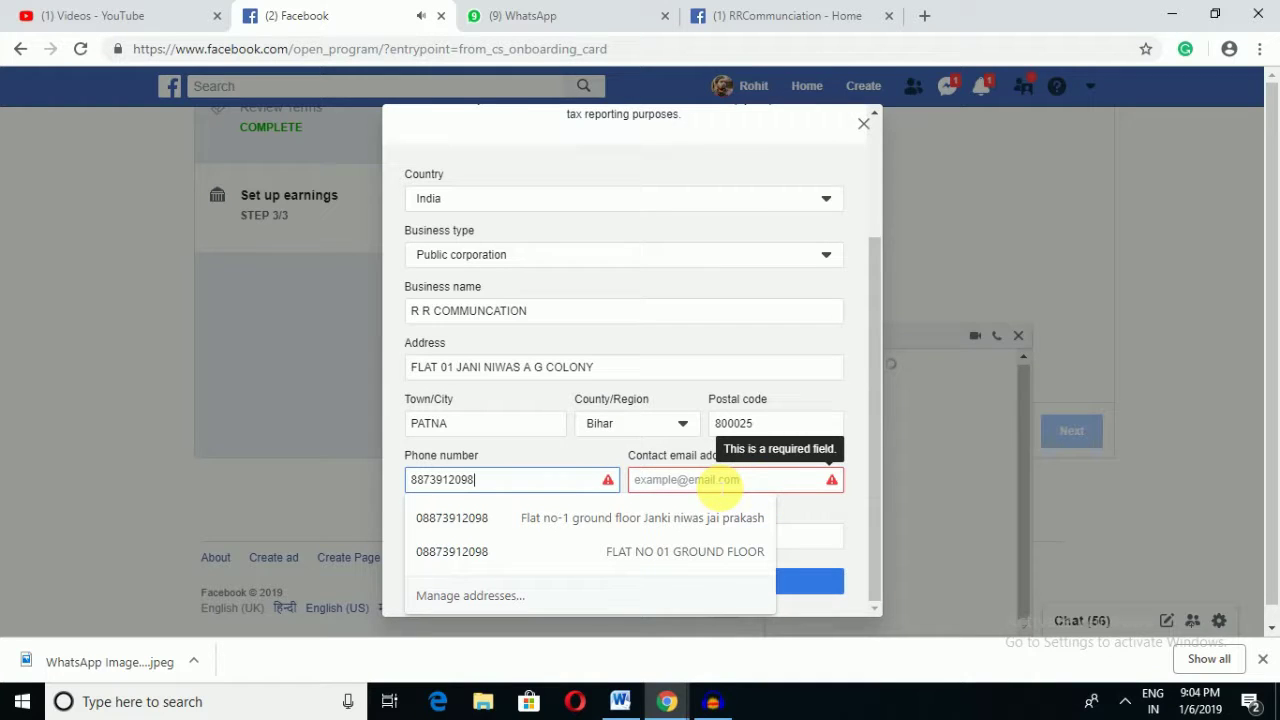
{"action": "key", "text": "Escape"}
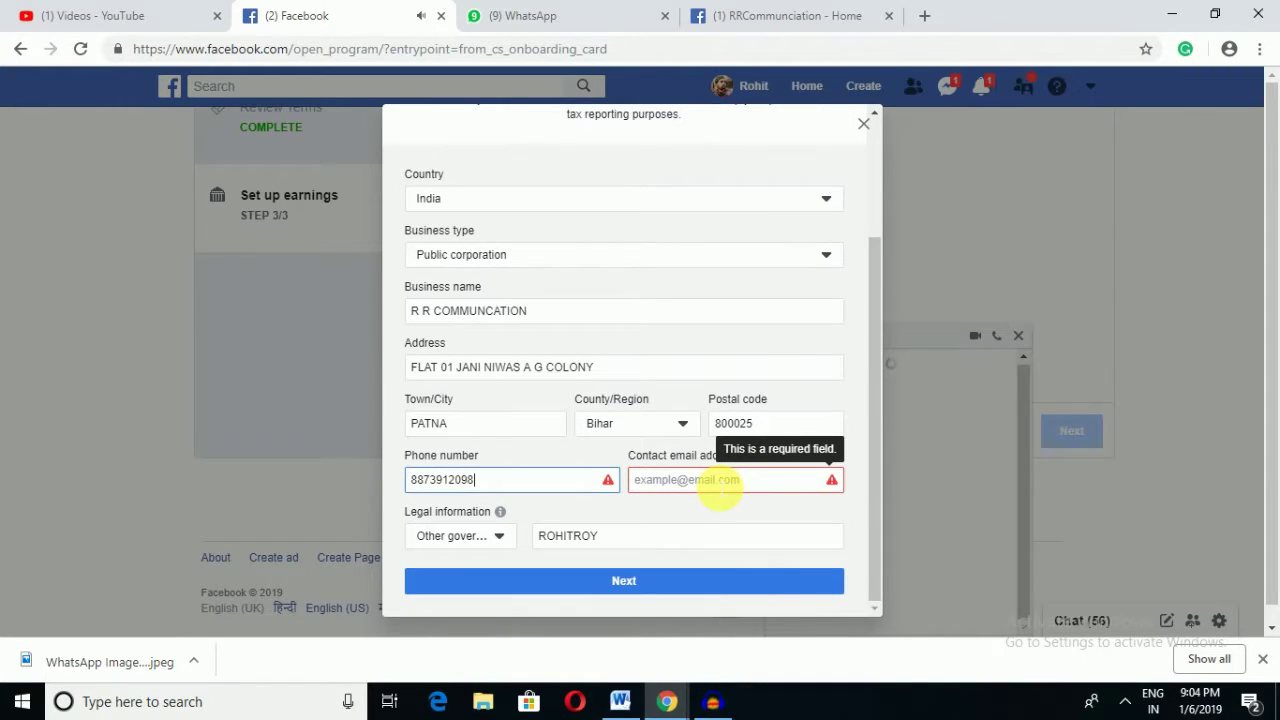
{"action": "left_click", "coordinate": [719, 488]}
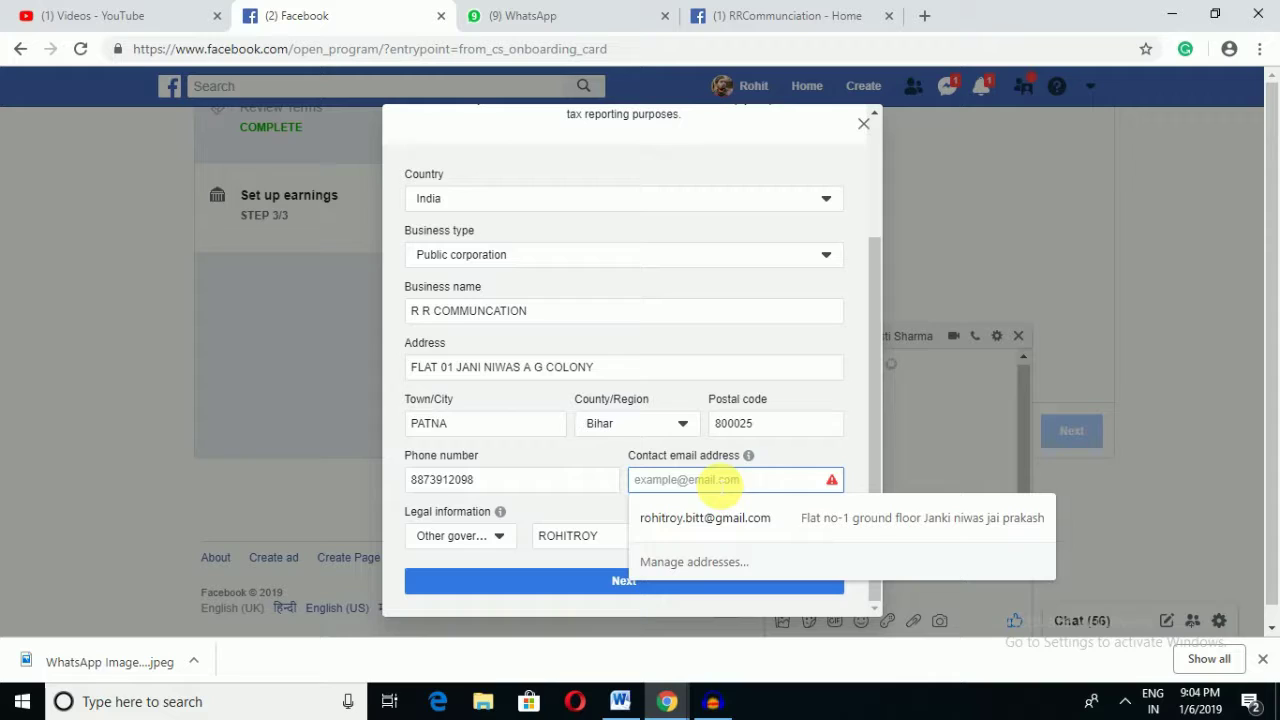
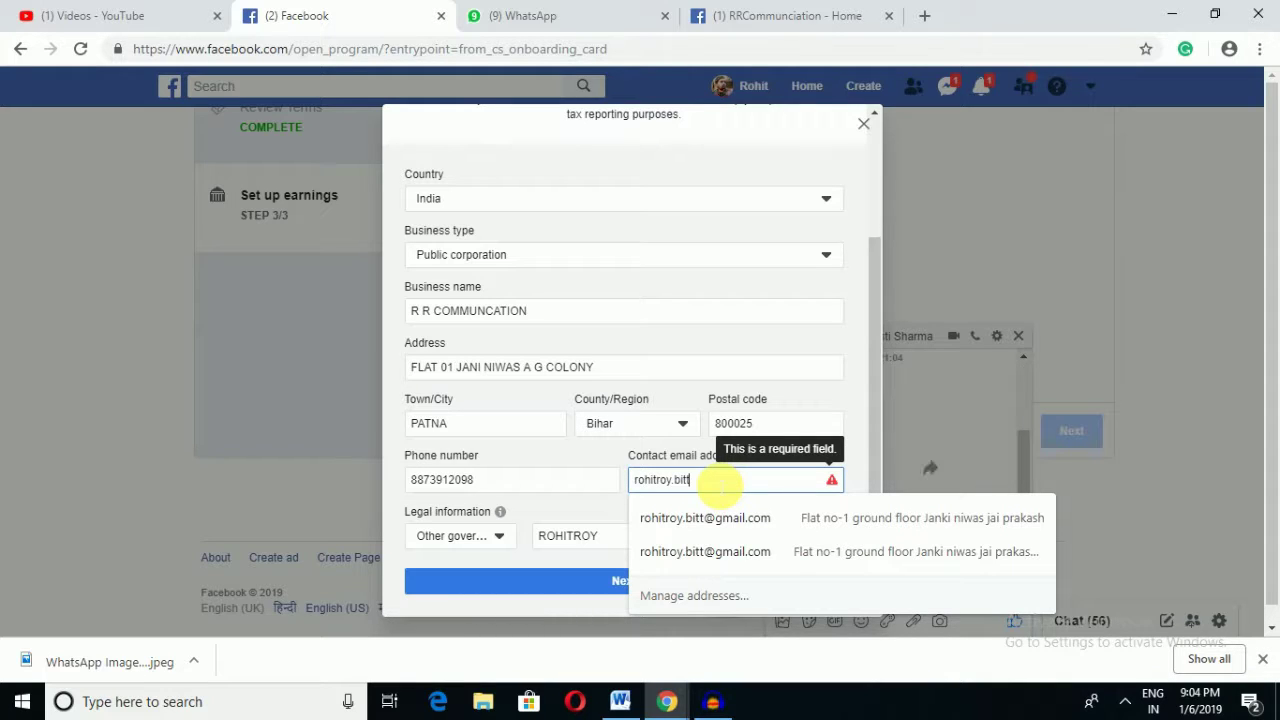
{"action": "key", "text": "Escape"}
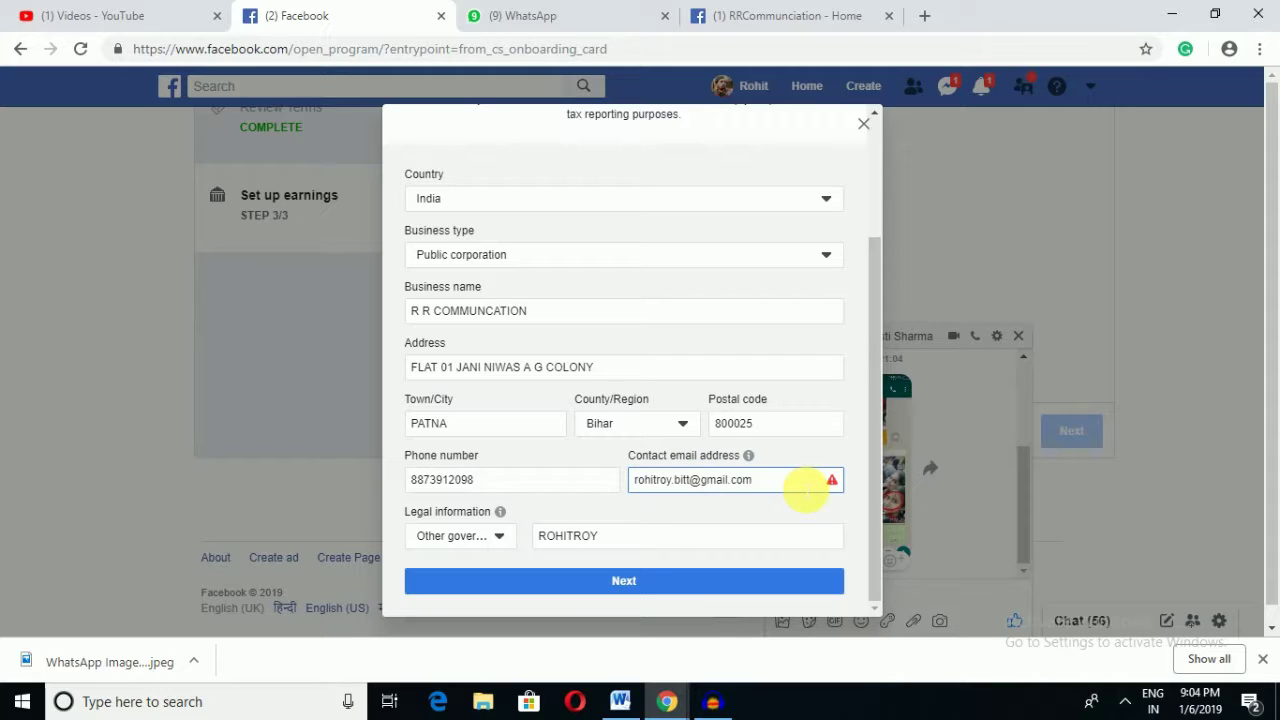
{"action": "left_click", "coordinate": [816, 480]}
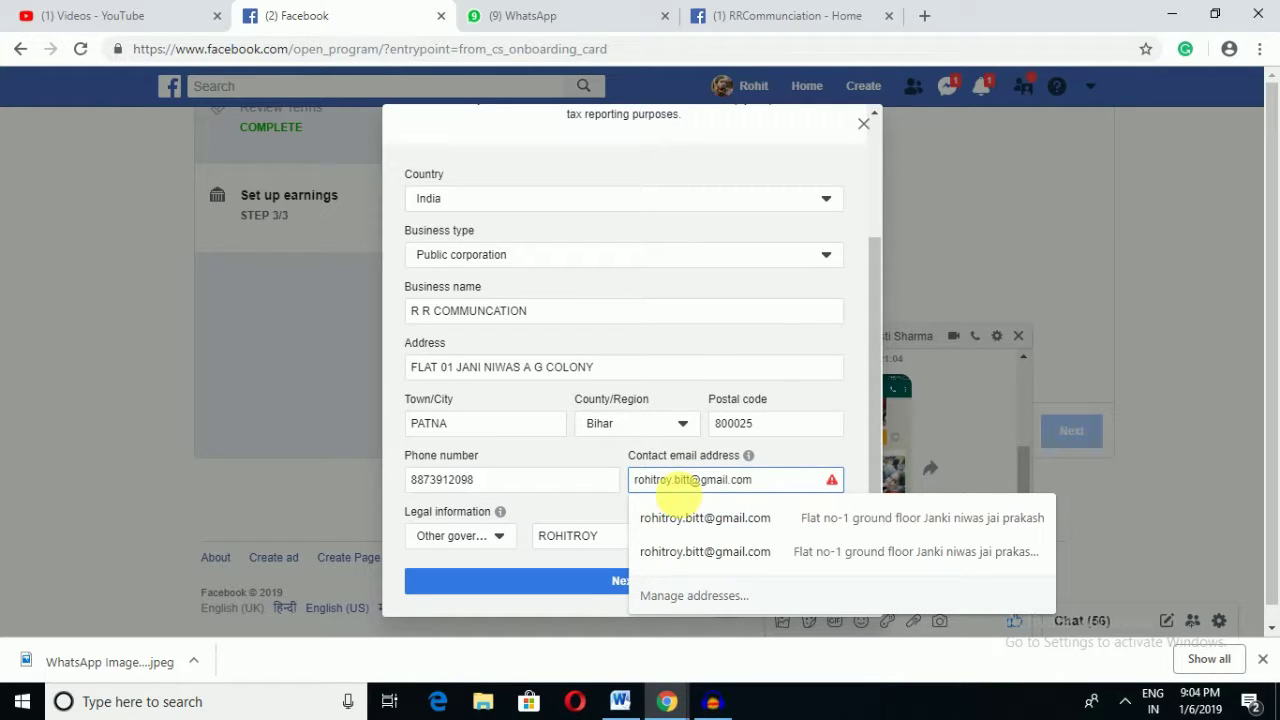
{"action": "key", "text": "Escape"}
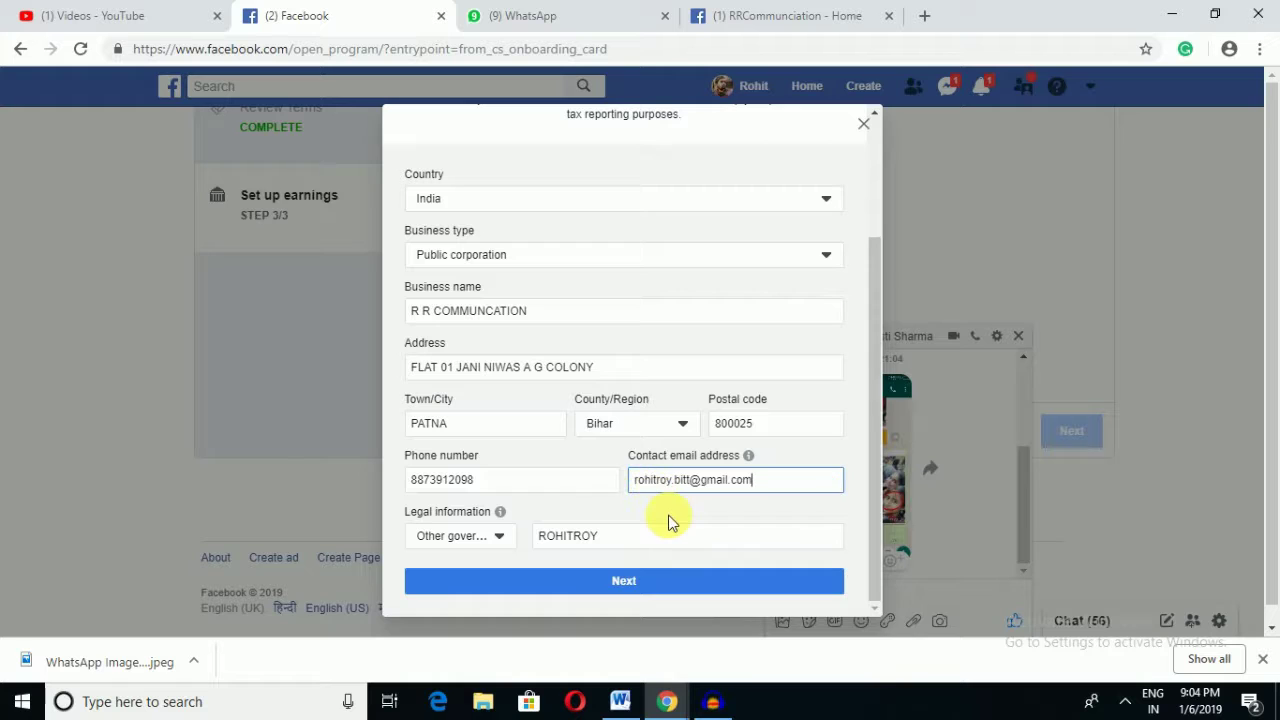
{"action": "left_click", "coordinate": [700, 518]}
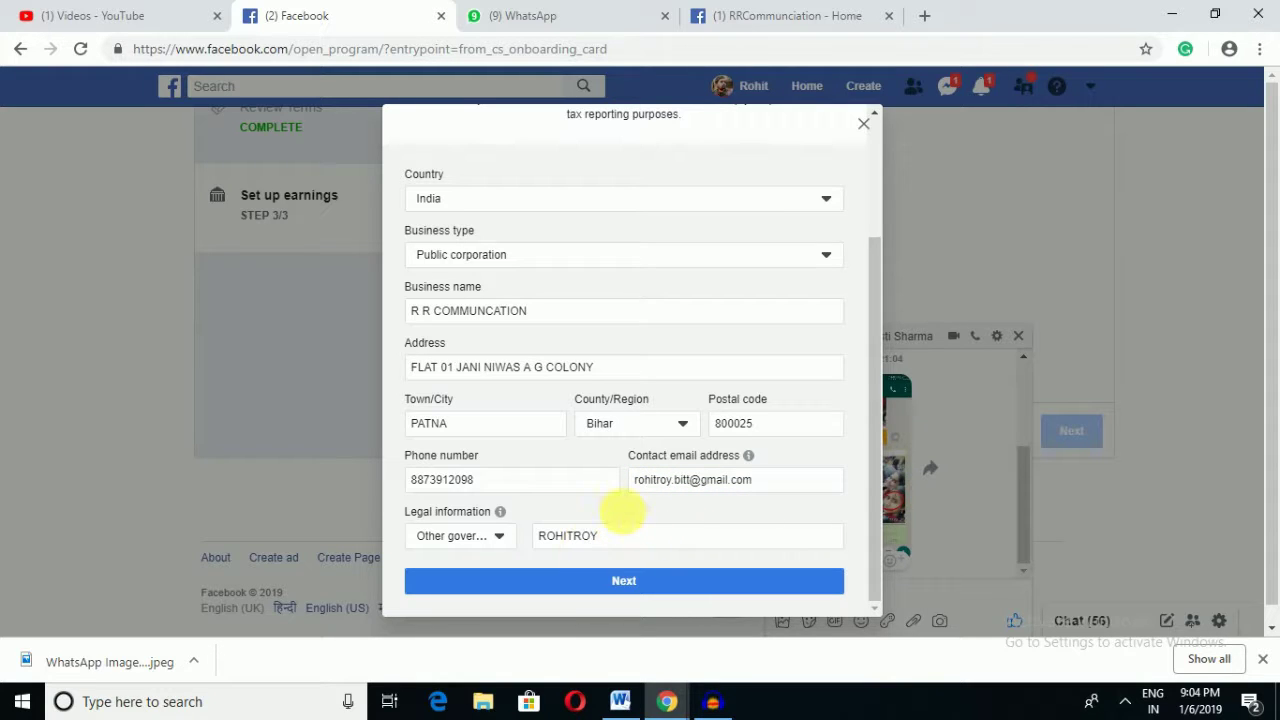
Step: Fill the legal tax ID field and try submitting the tax information form
{"action": "scroll", "coordinate": [622, 518], "scroll_direction": "down", "scroll_amount": 1}
{"action": "scroll", "coordinate": [622, 510], "scroll_direction": "down", "scroll_amount": 1}
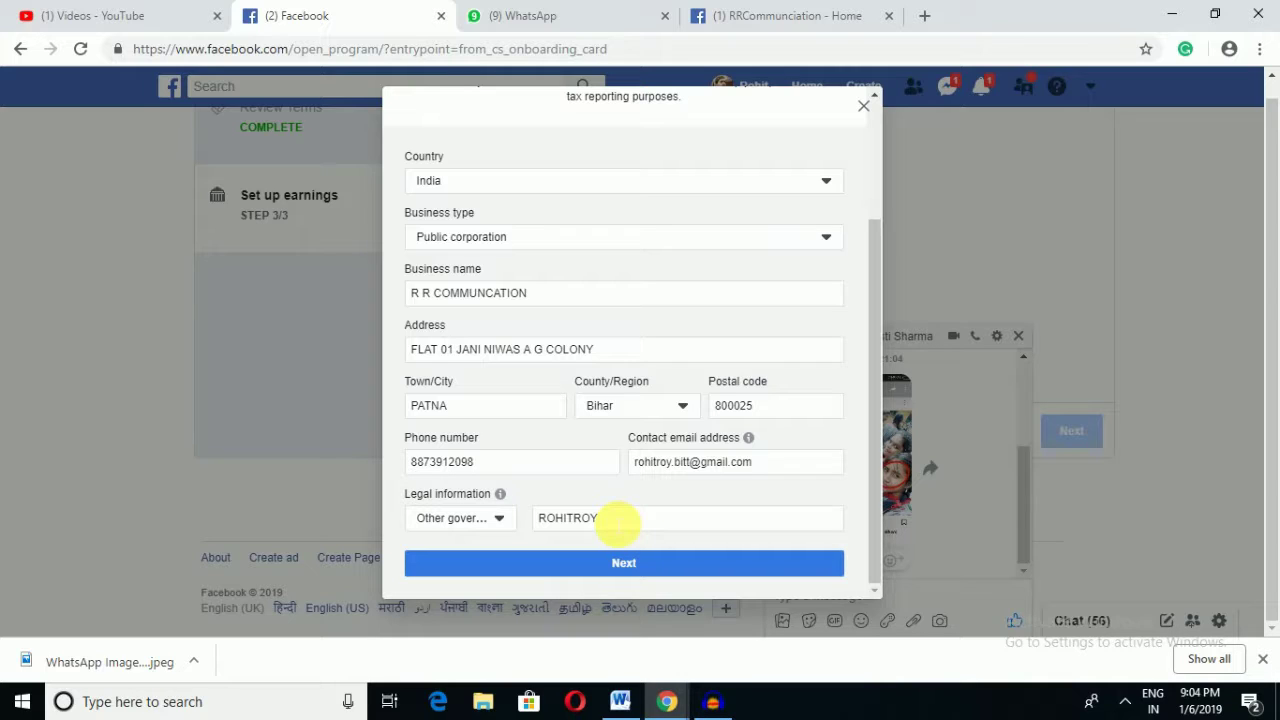
{"action": "left_click", "coordinate": [648, 575]}
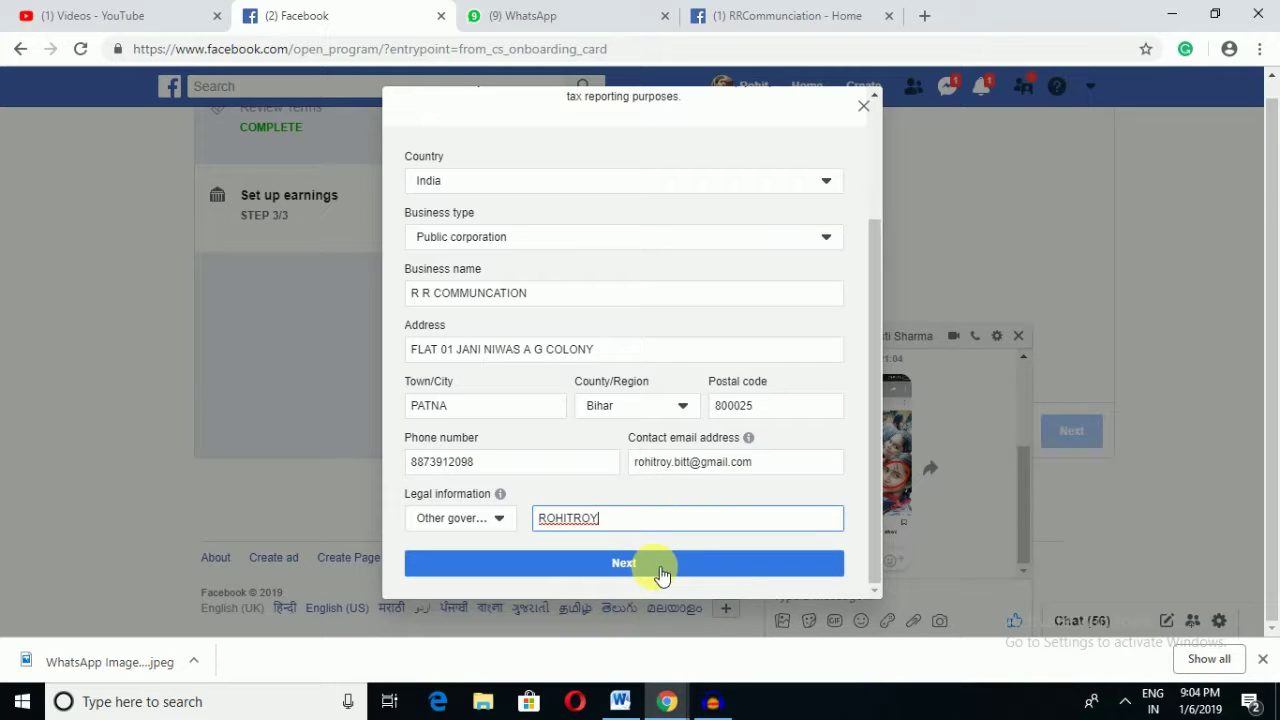
{"action": "left_click", "coordinate": [660, 573]}
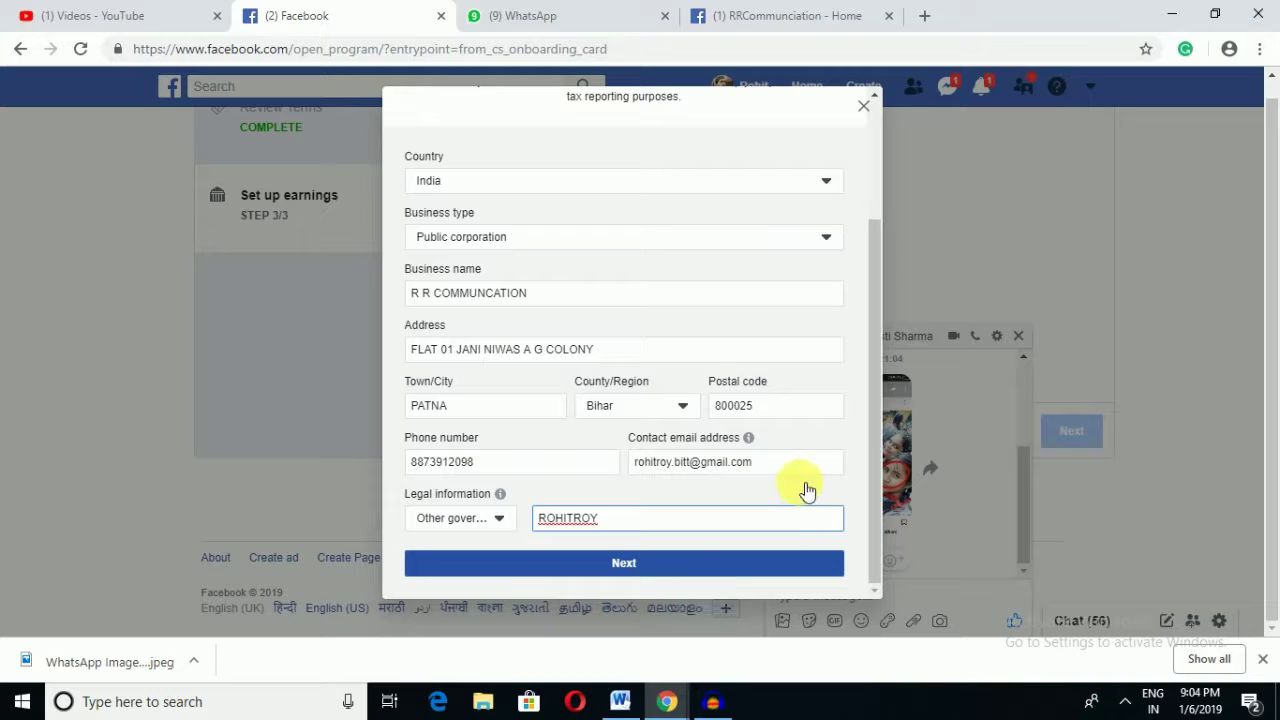
Step: Submit the tax information and confirm the business details are correct
{"action": "left_click", "coordinate": [636, 572]}
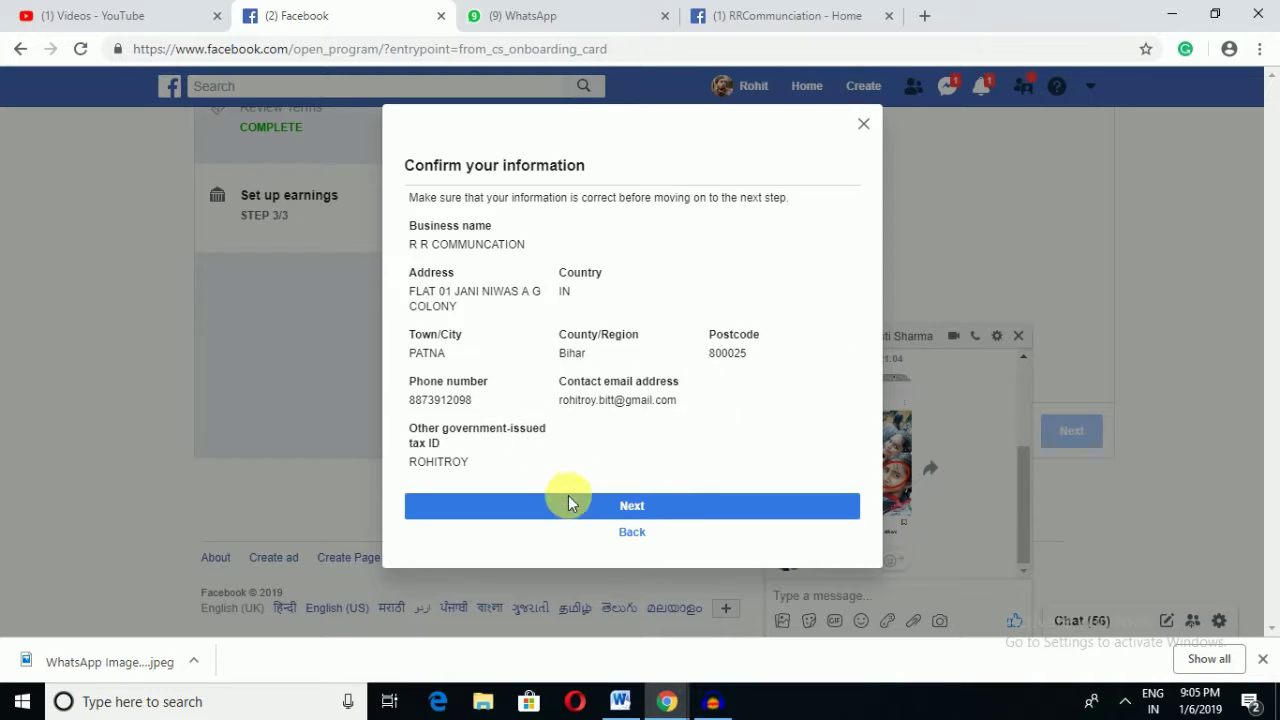
{"action": "left_click", "coordinate": [655, 507]}
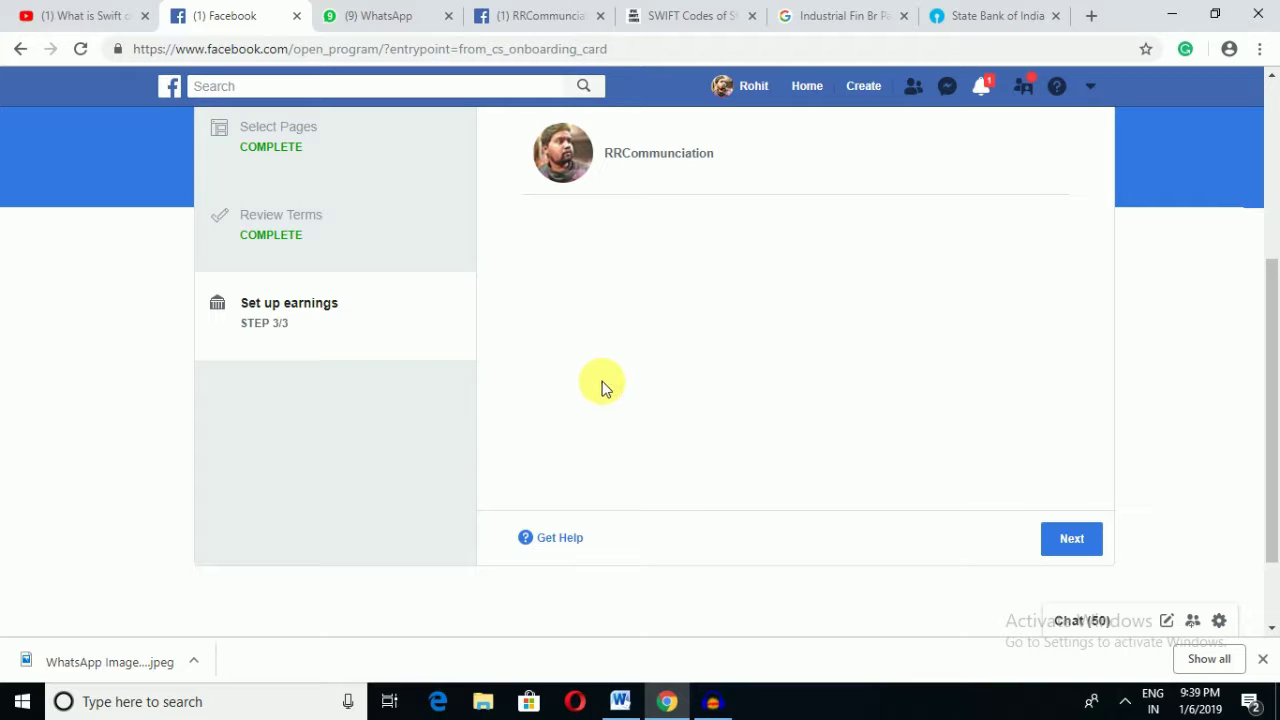
Step: Open the India bank payout form and focus the empty SWIFT number field
{"action": "left_click", "coordinate": [1078, 542]}
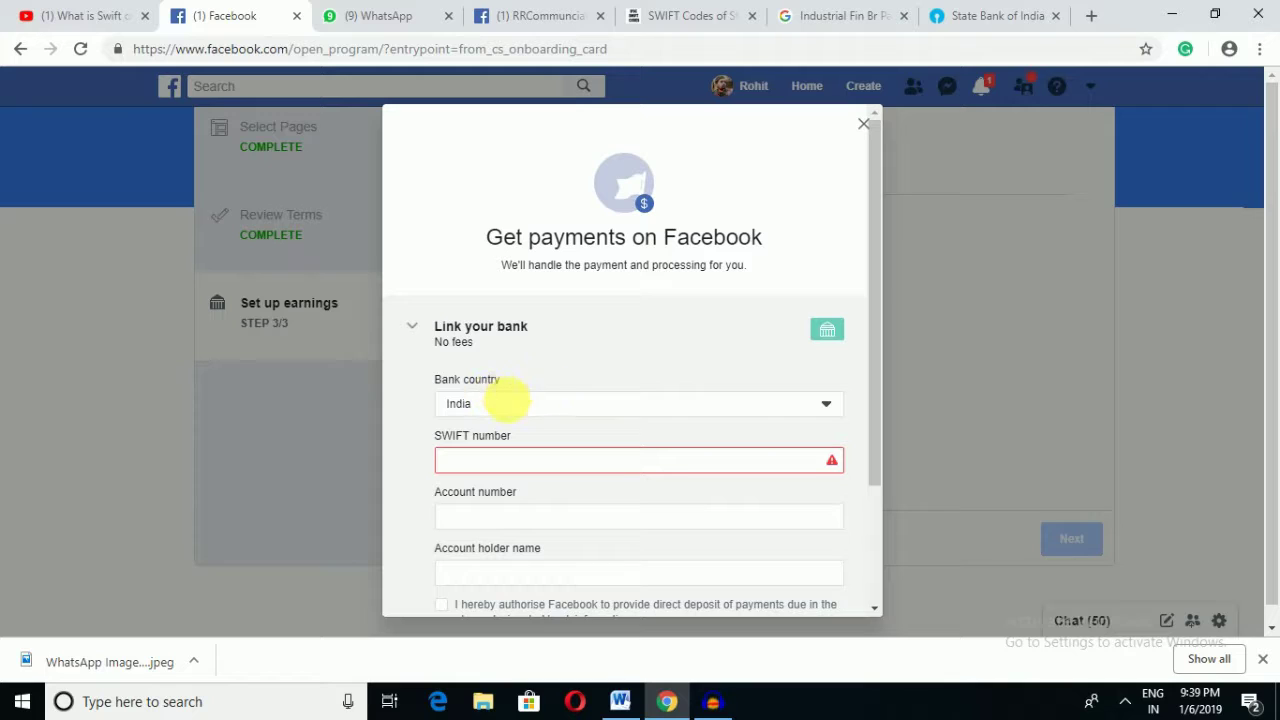
{"action": "left_click", "coordinate": [487, 463]}
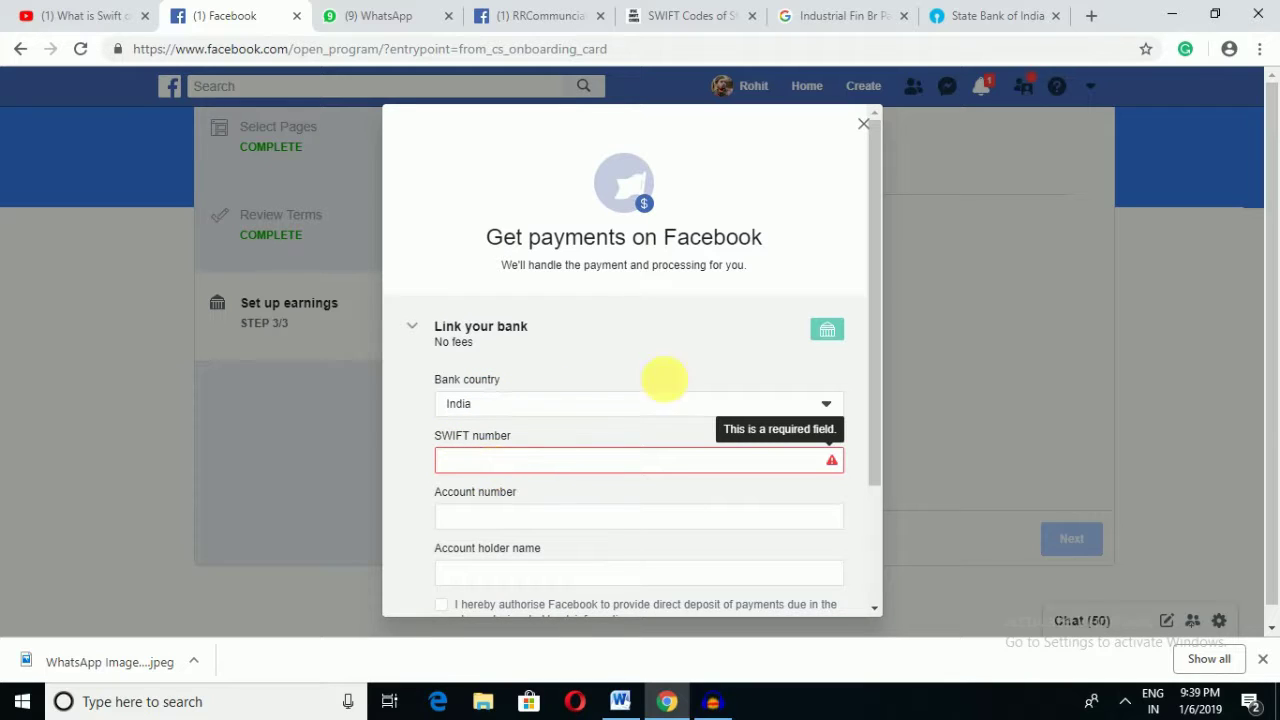
{"action": "scroll", "coordinate": [869, 481], "scroll_direction": "down", "scroll_amount": 2}
{"action": "scroll", "coordinate": [868, 495], "scroll_direction": "down", "scroll_amount": 2}
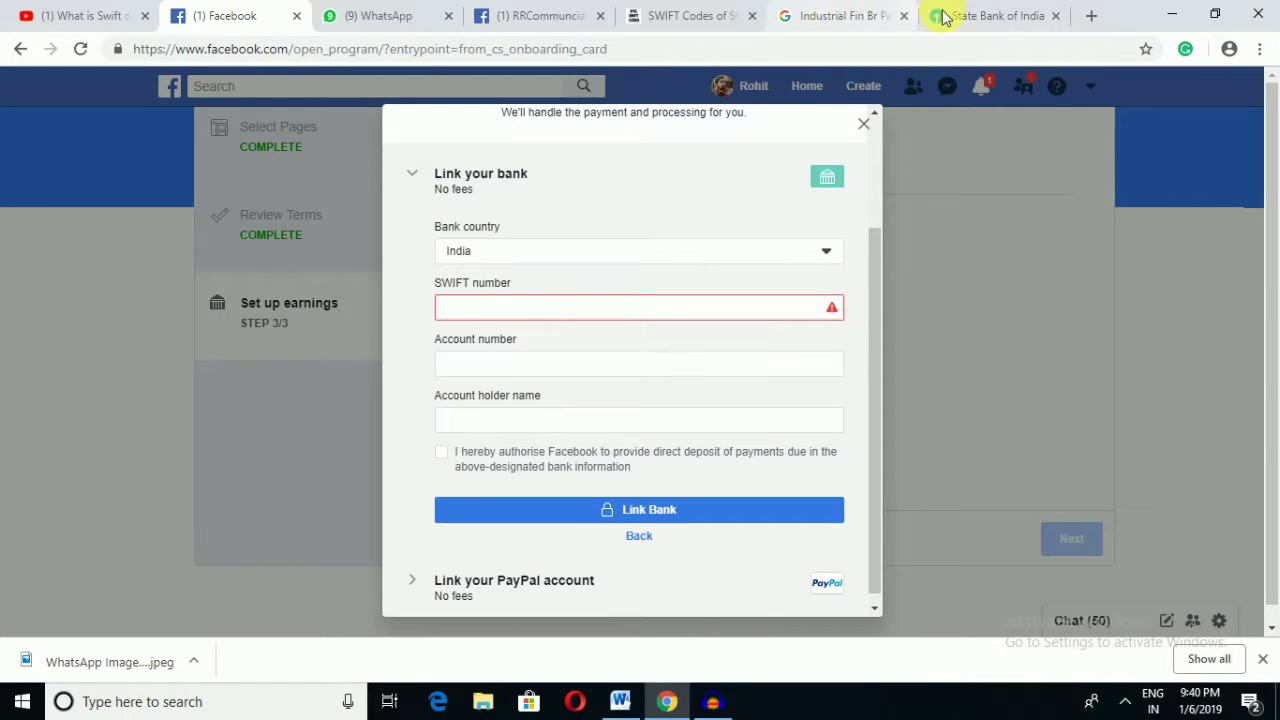
Step: On ifscswiftcodes.com, find SWIFT code SBININBB390 for SBI Industrial Fin Br Patna
{"action": "left_click", "coordinate": [723, 12]}
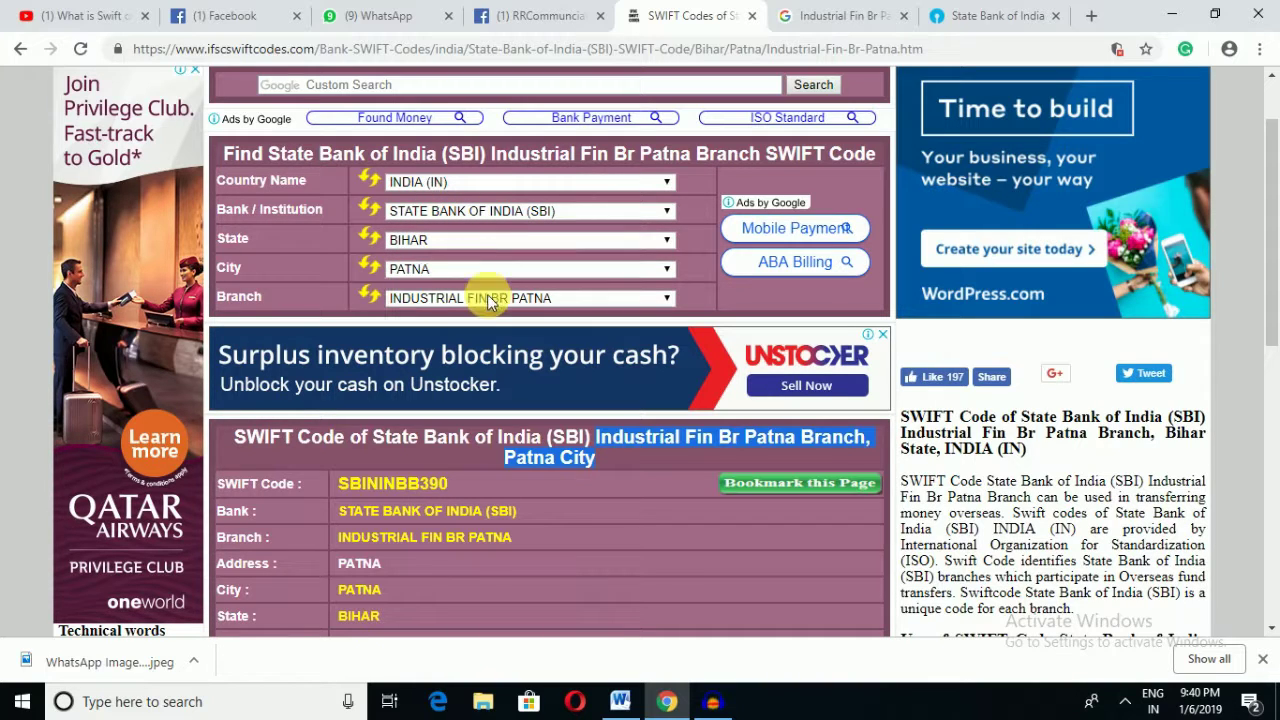
{"action": "scroll", "coordinate": [600, 400], "scroll_direction": "down", "scroll_amount": 1}
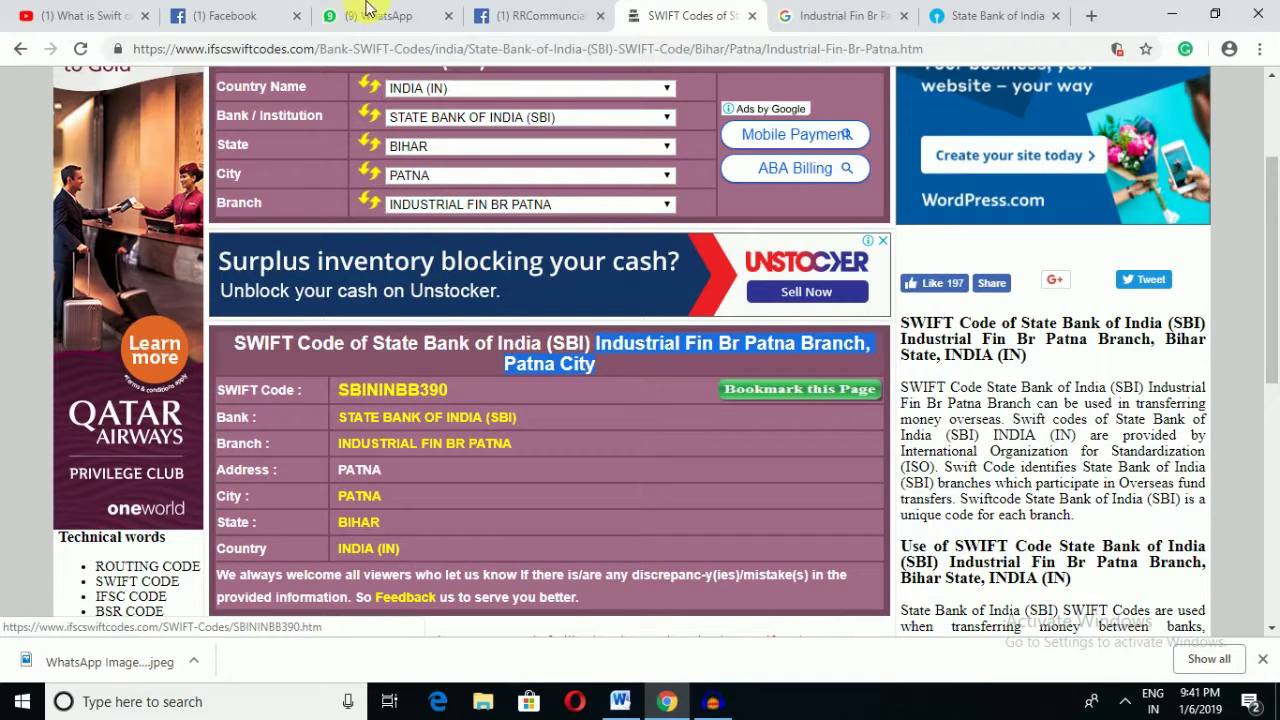
Step: Enter SWIFT number SBININBB390 in the bank form, checking it against the SWIFT code lookup site
{"action": "left_click", "coordinate": [229, 15]}
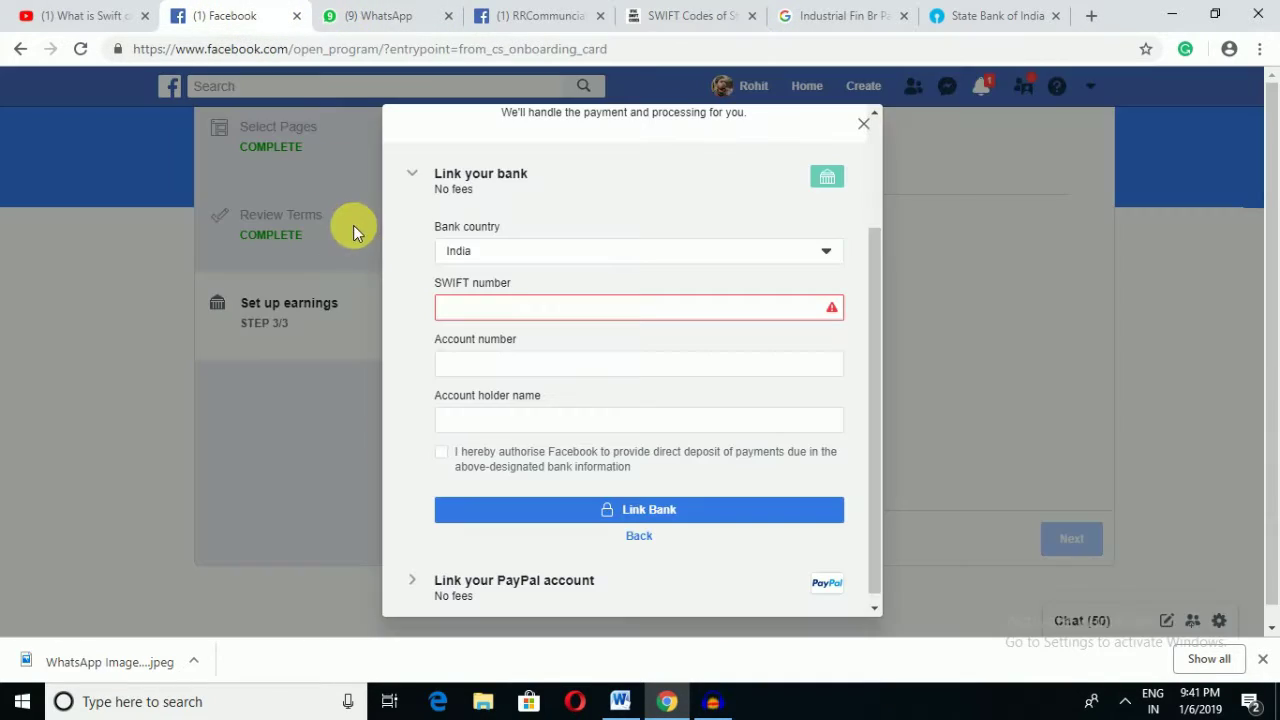
{"action": "left_click", "coordinate": [510, 313]}
{"action": "type", "text": "S"}
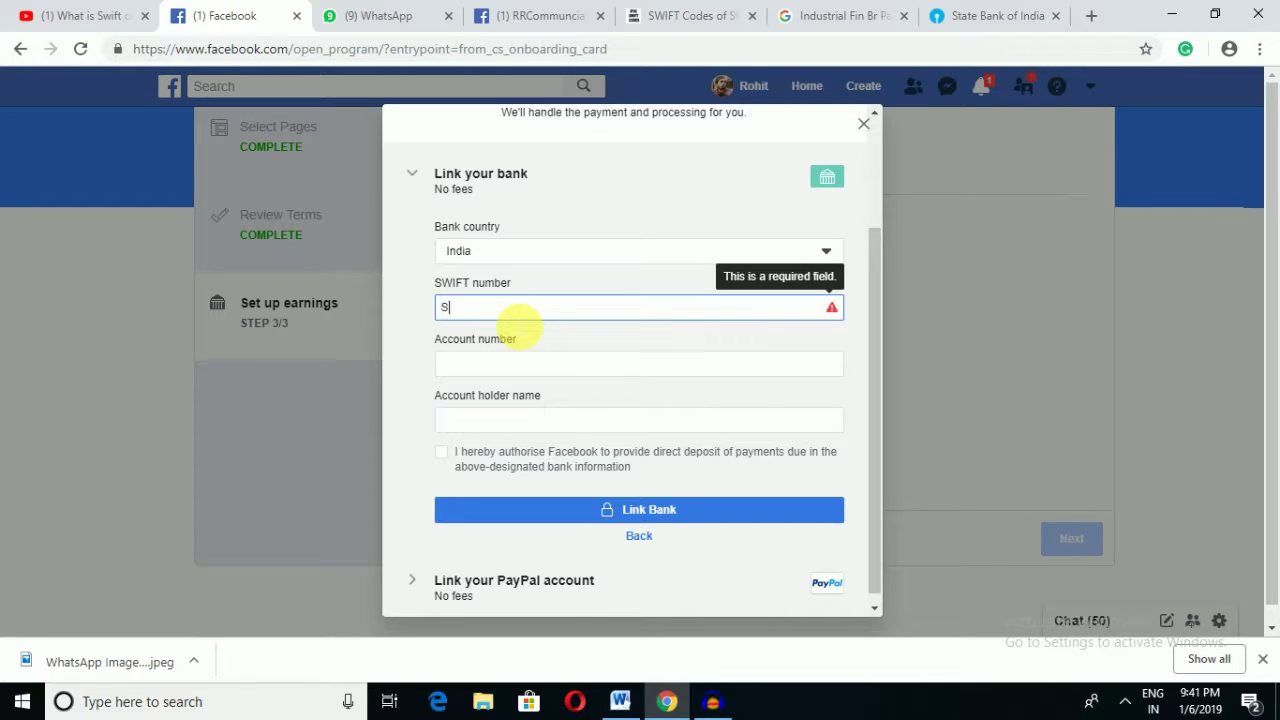
{"action": "type", "text": "BINI"}
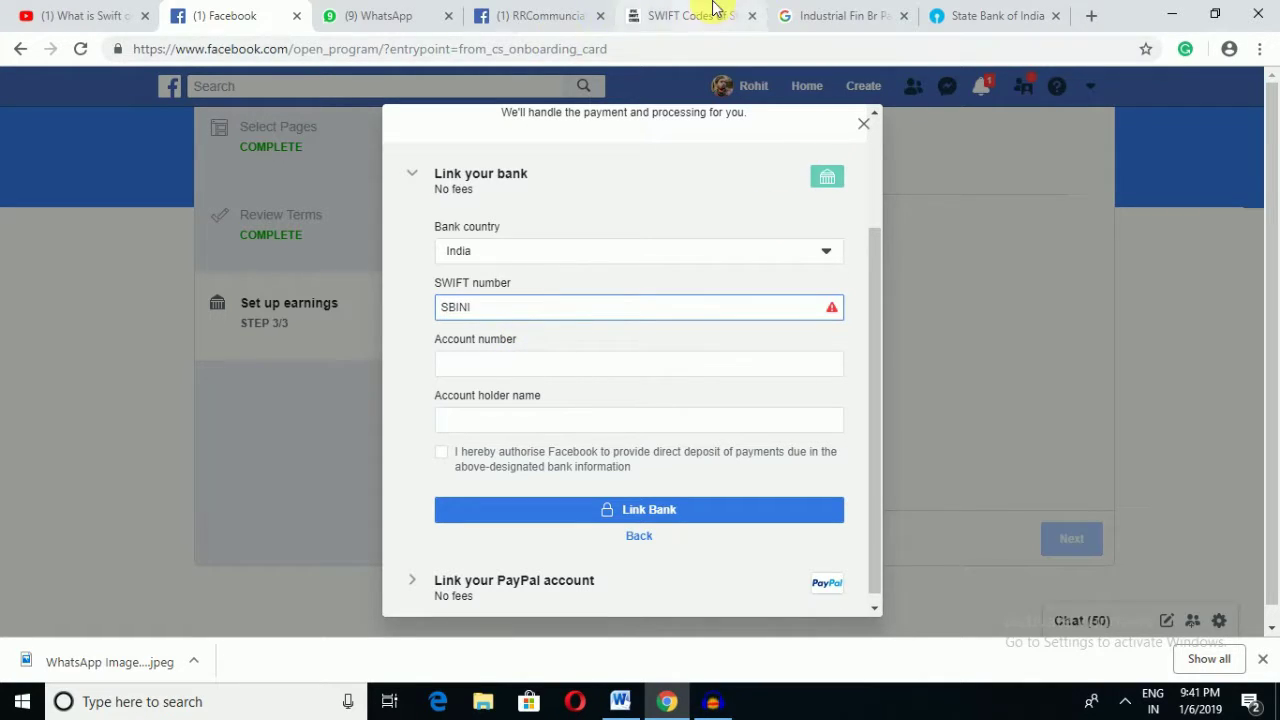
{"action": "left_click", "coordinate": [705, 38]}
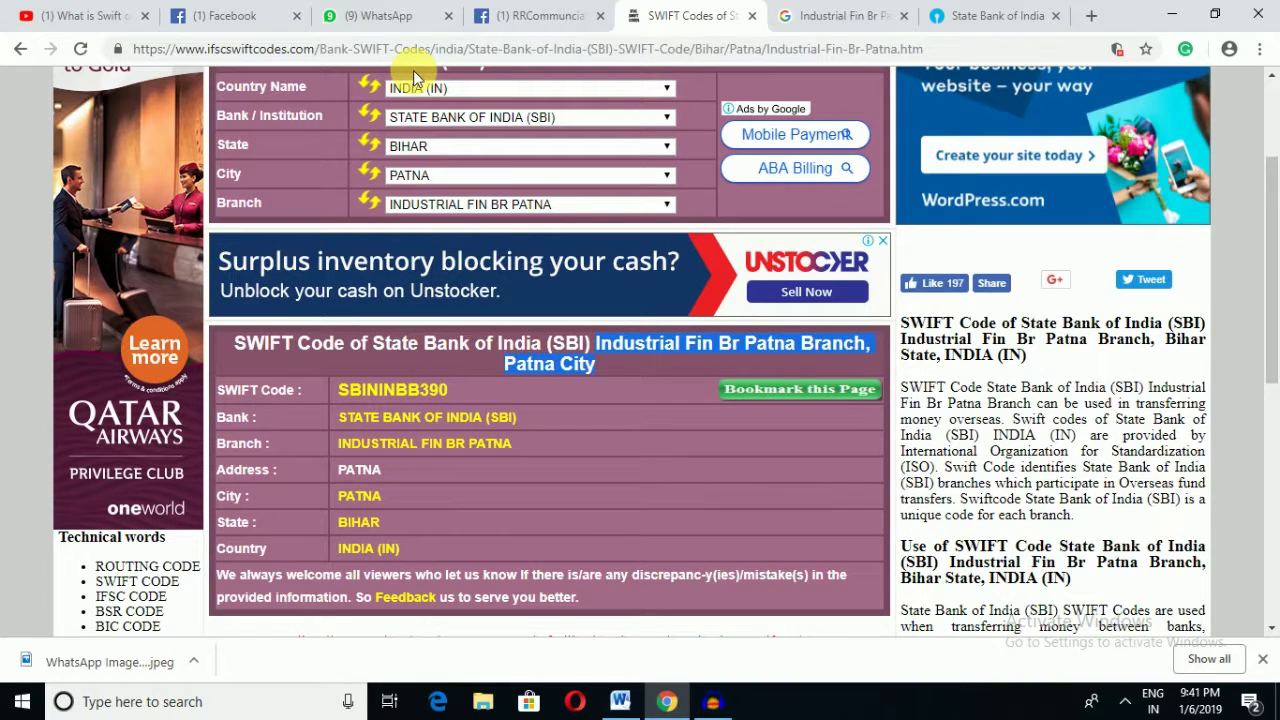
{"action": "left_click", "coordinate": [237, 10]}
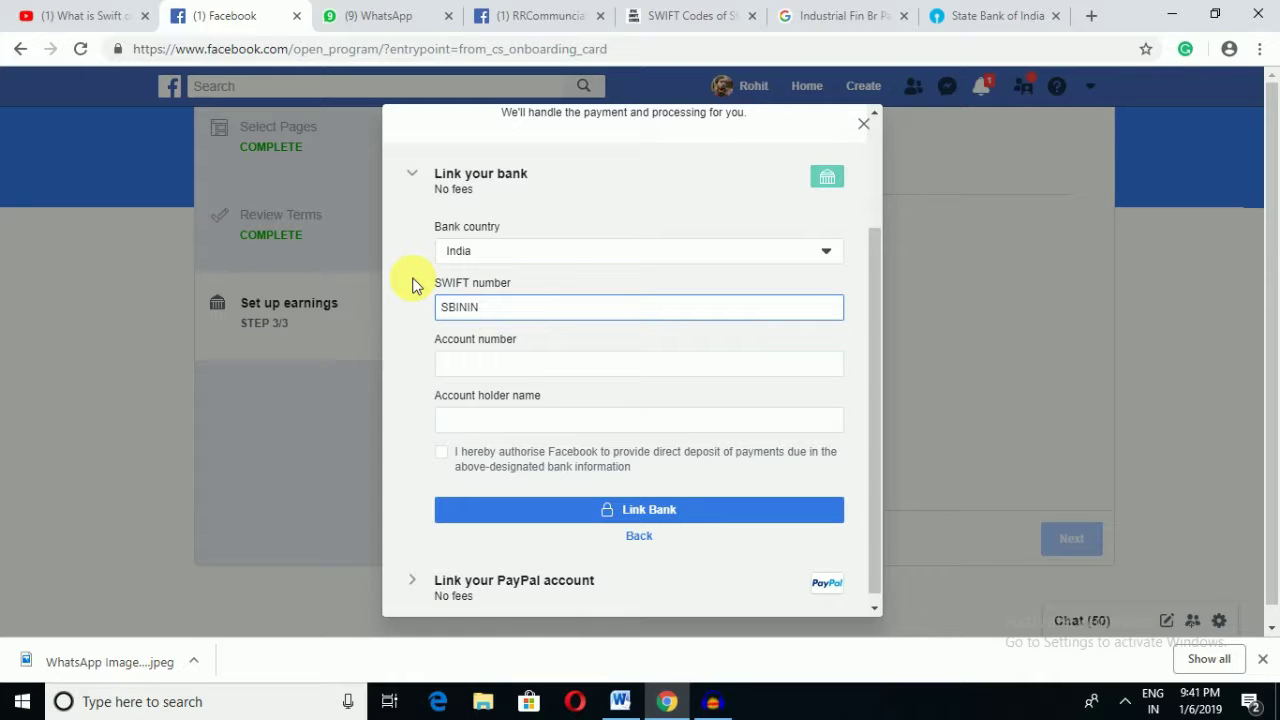
{"action": "type", "text": "BB"}
{"action": "left_click", "coordinate": [829, 18]}
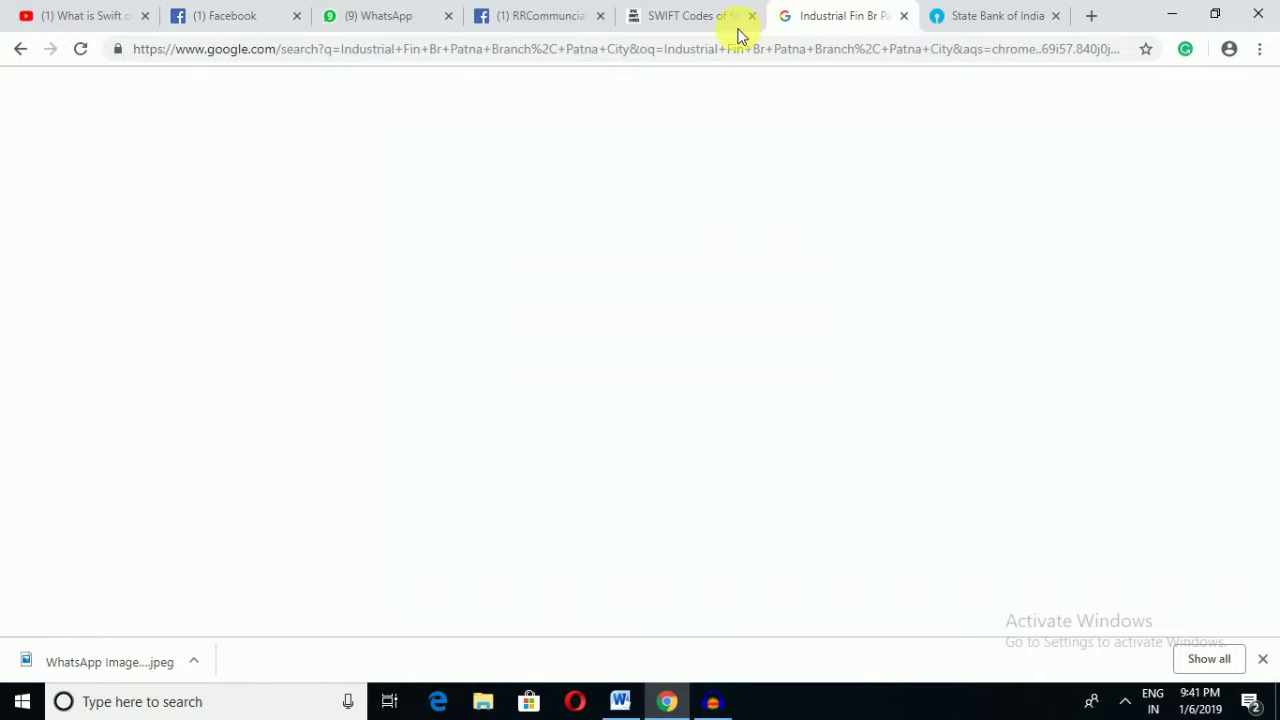
{"action": "left_click", "coordinate": [686, 18]}
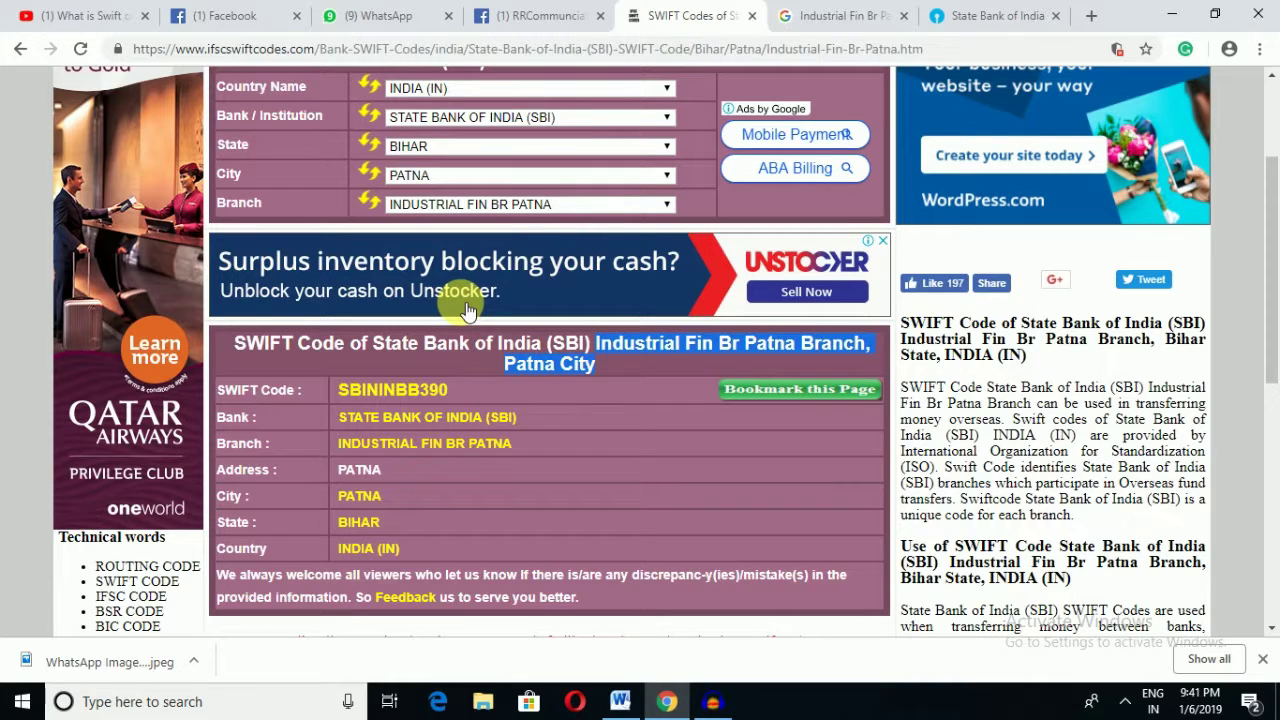
{"action": "left_click", "coordinate": [257, 15]}
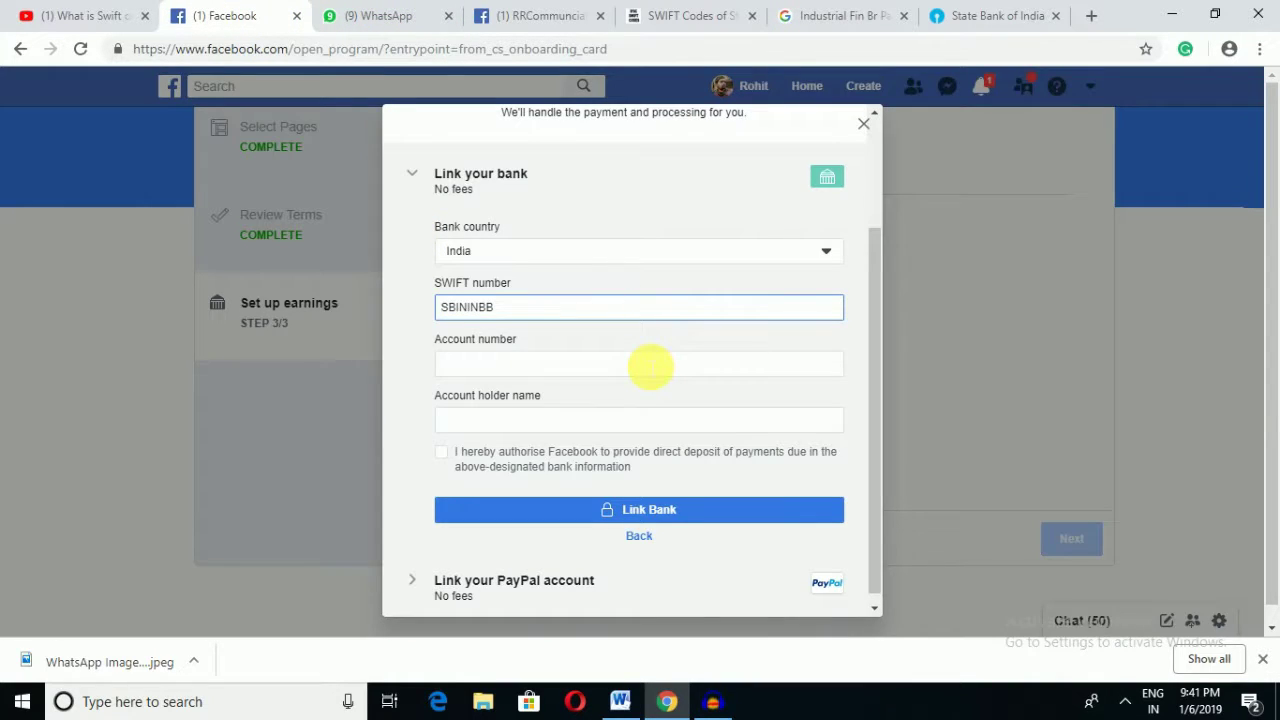
{"action": "type", "text": "390"}
{"action": "left_click", "coordinate": [650, 366]}
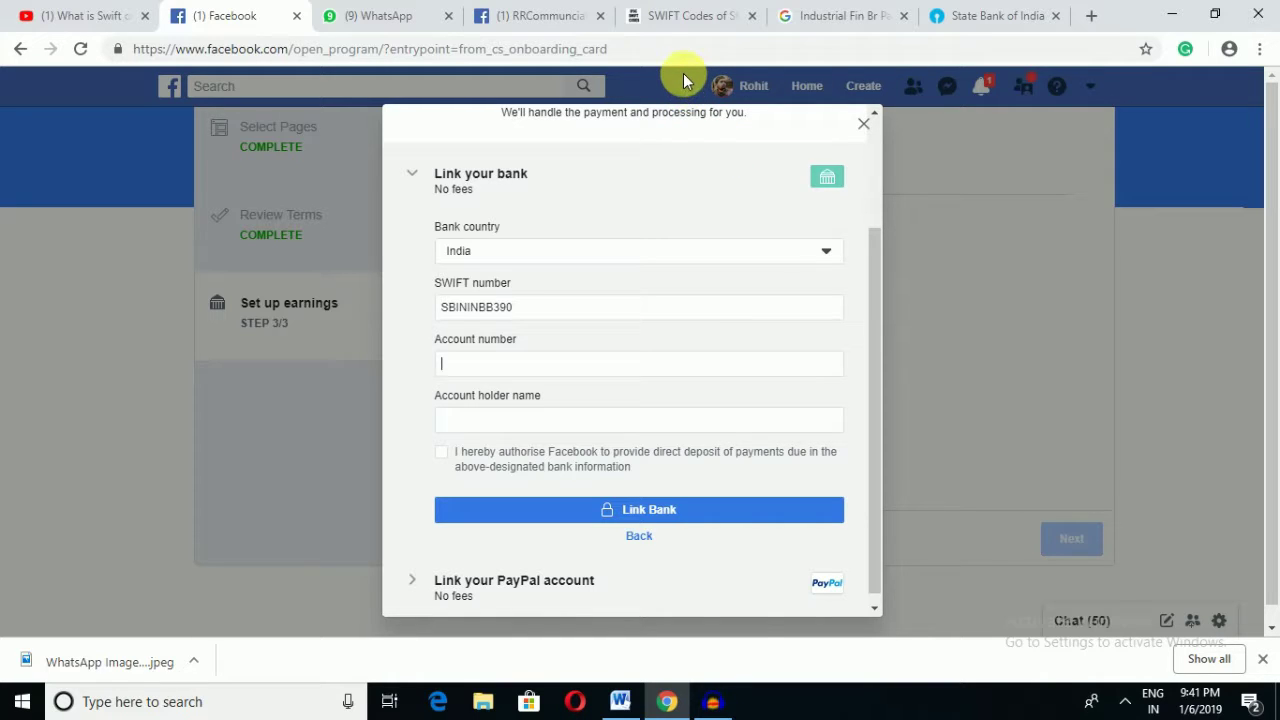
{"action": "key", "text": "ctrl+5"}
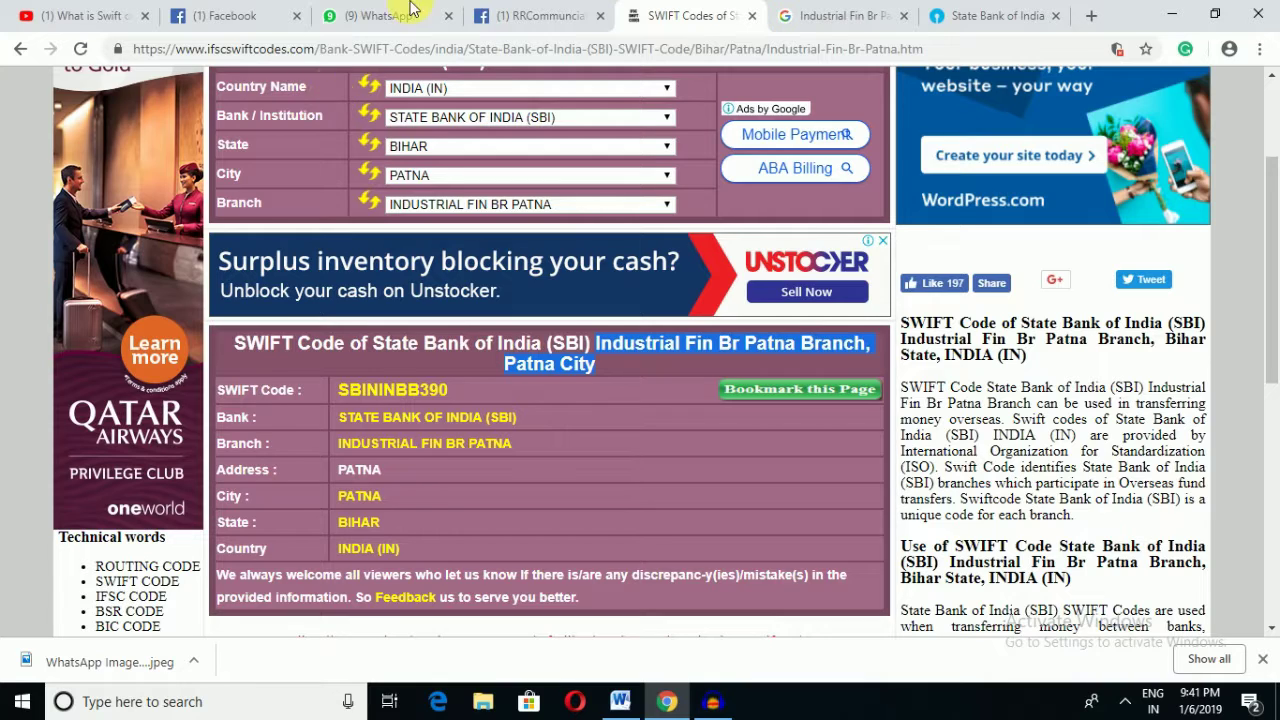
{"action": "left_click", "coordinate": [243, 16]}
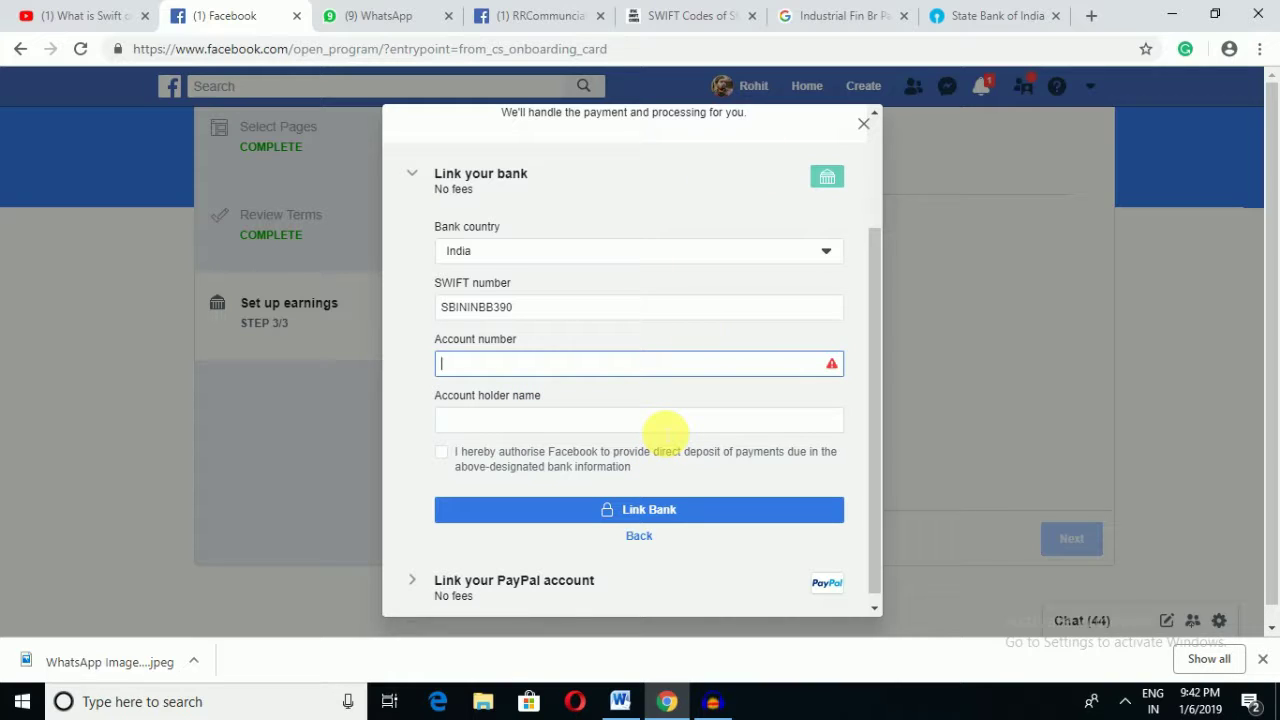
Step: Type the bank account number into Account number, copying it from the SBI online banking summary
{"action": "left_click", "coordinate": [982, 14]}
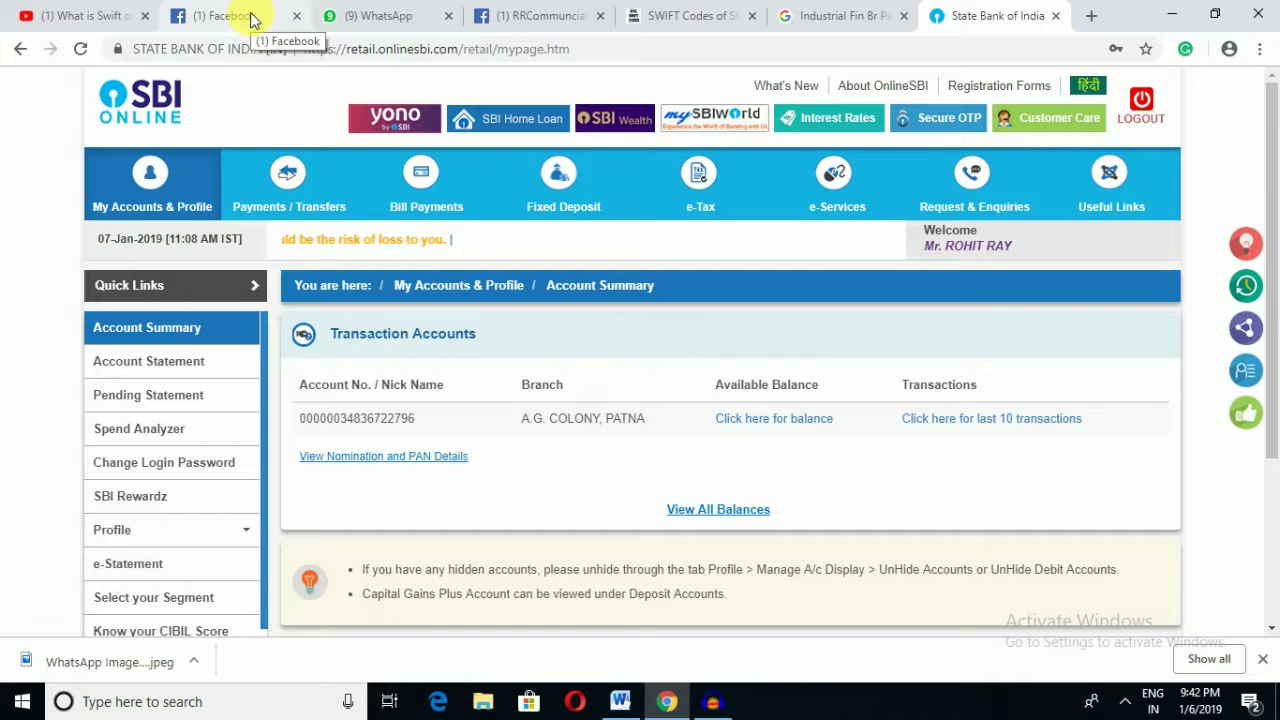
{"action": "key", "text": "ctrl+2"}
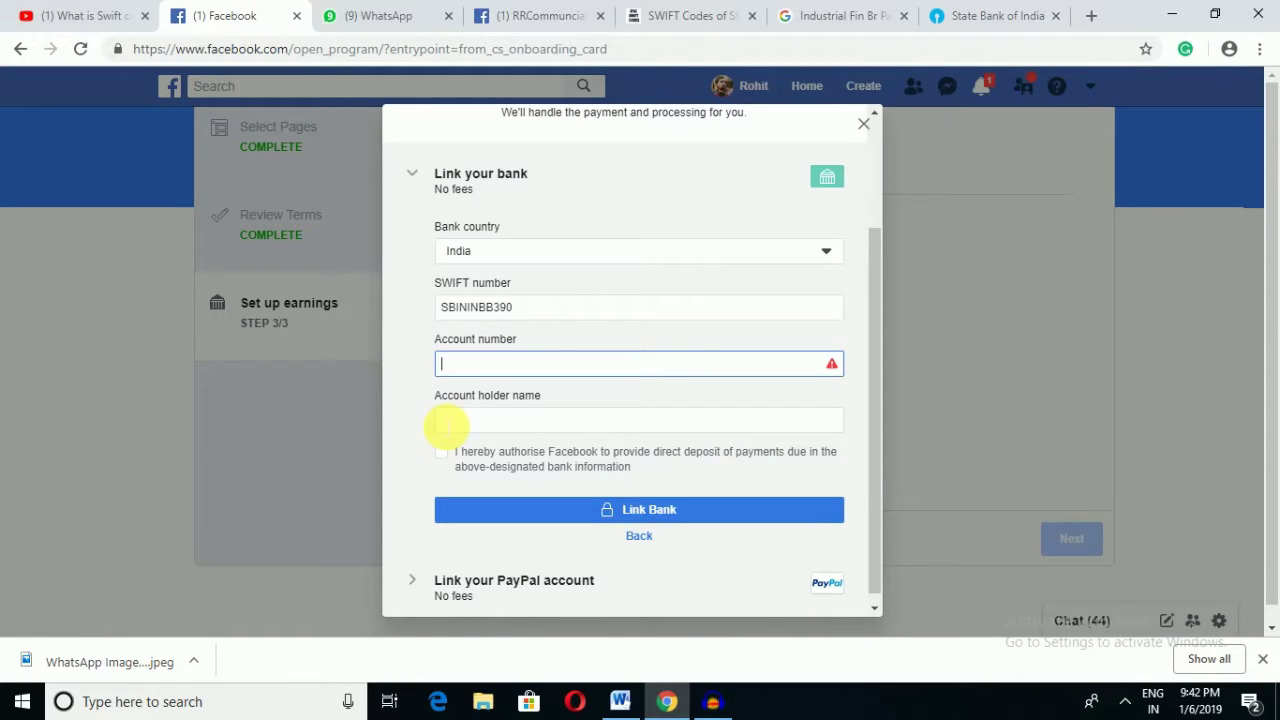
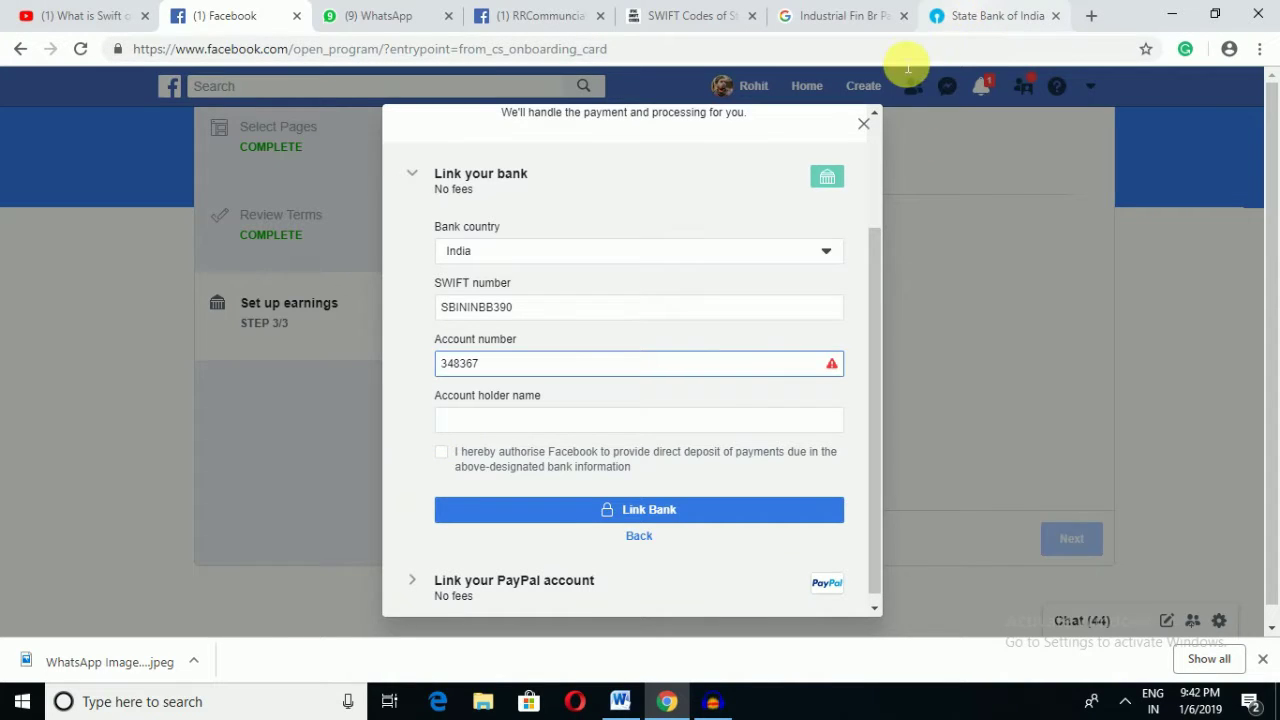
{"action": "left_click", "coordinate": [932, 17]}
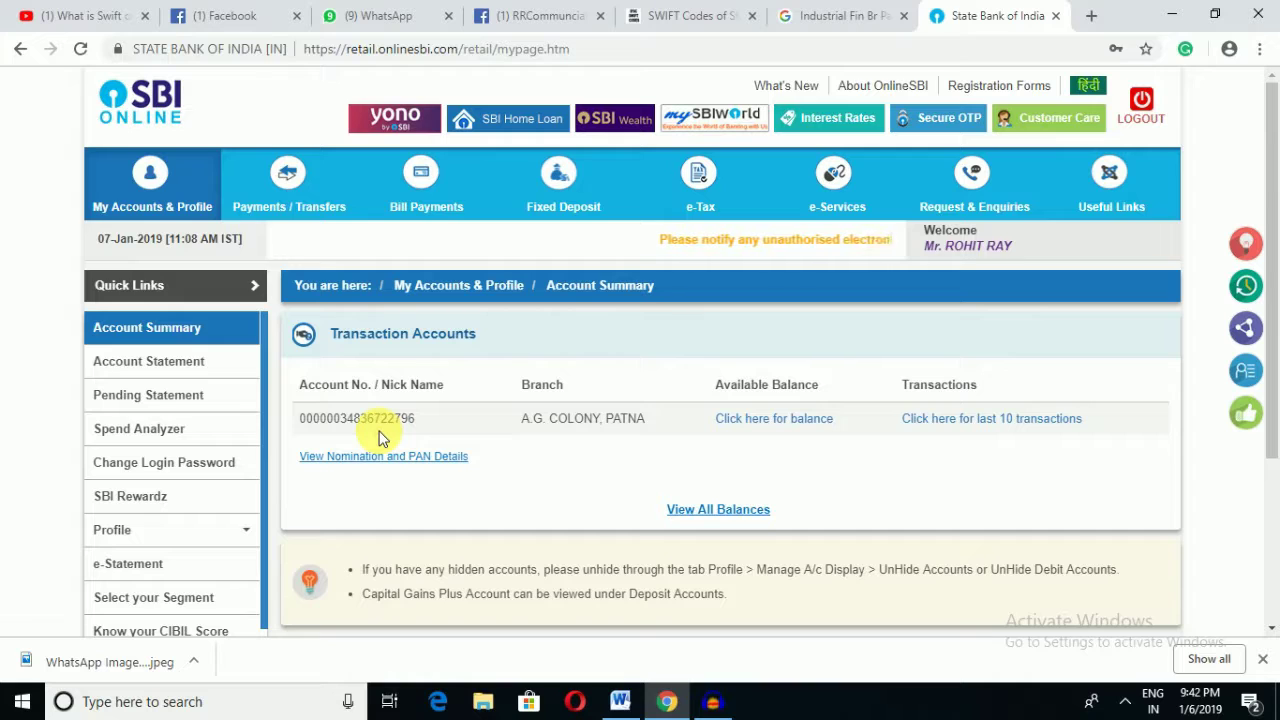
{"action": "left_click", "coordinate": [200, 10]}
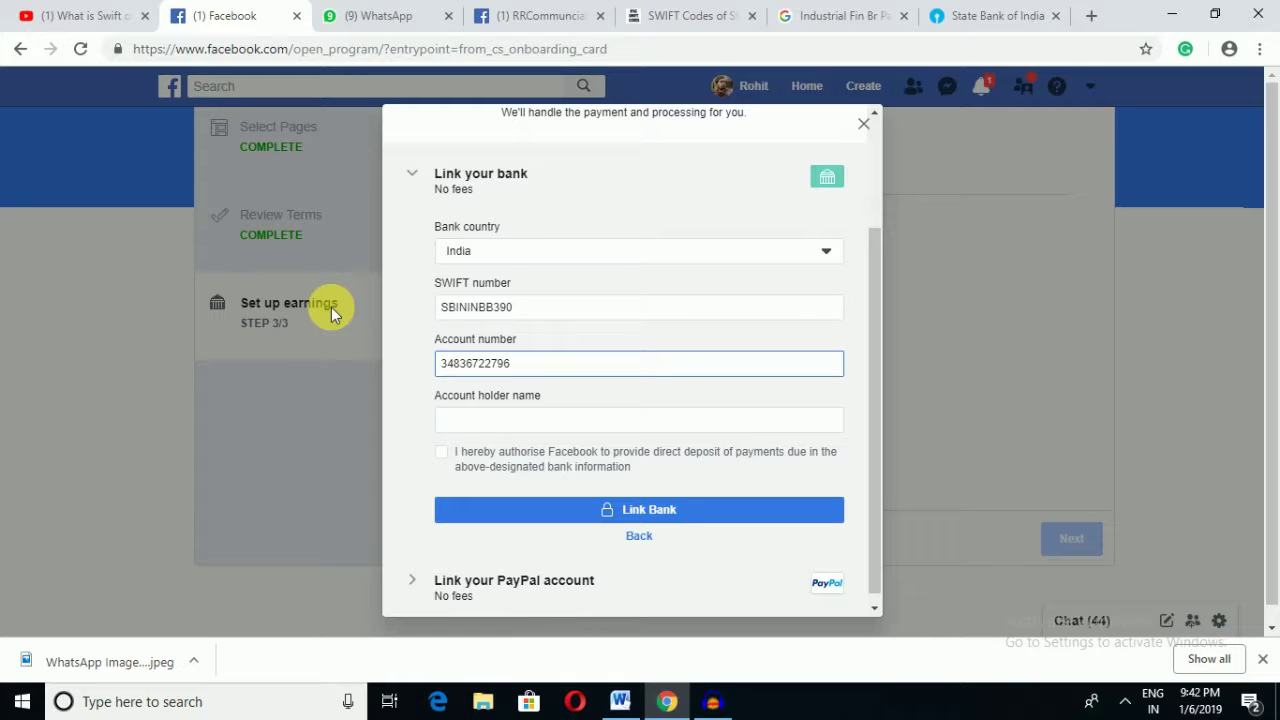
{"action": "left_click", "coordinate": [962, 12]}
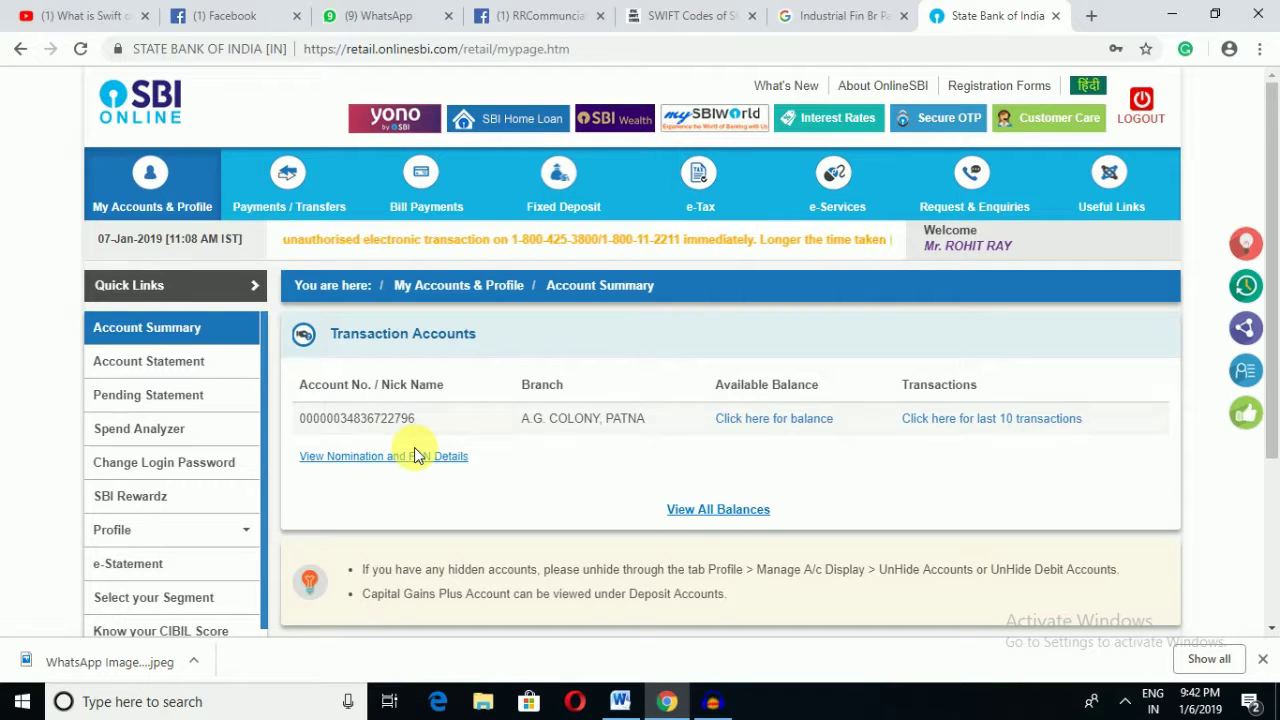
{"action": "left_click", "coordinate": [250, 12]}
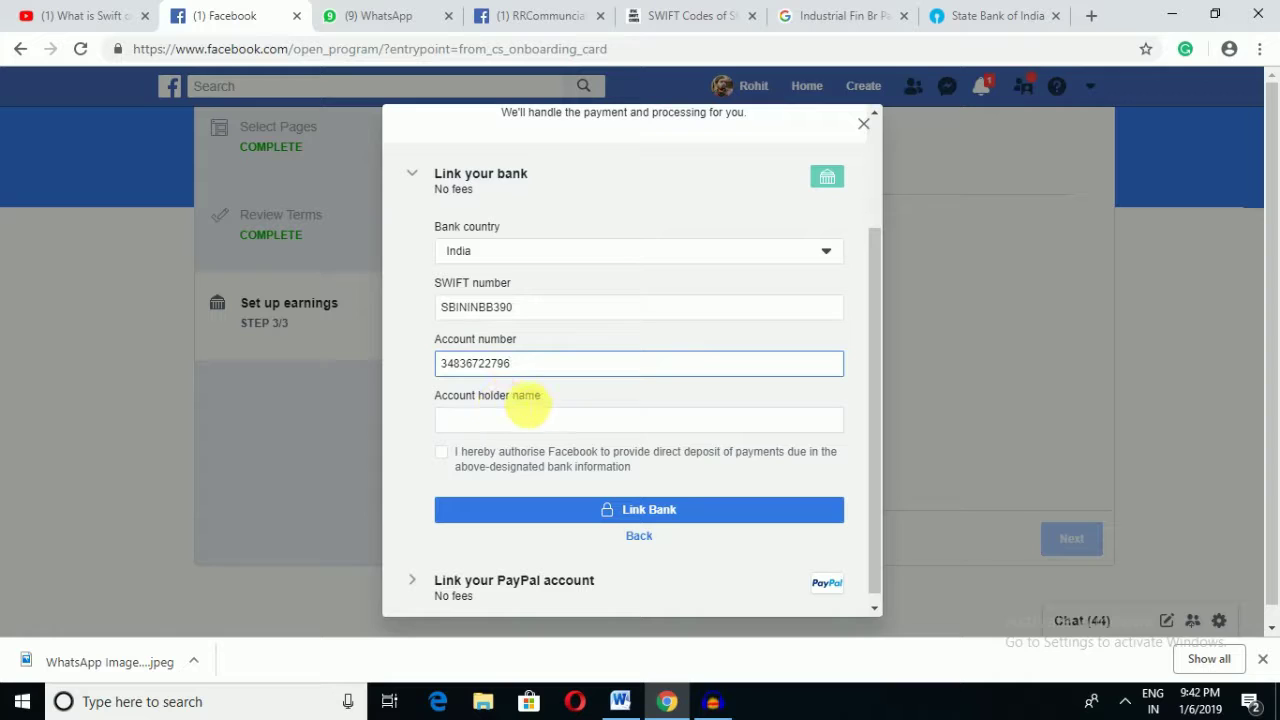
Step: Enter the account holder's full name in the bank form
{"action": "left_click", "coordinate": [539, 425]}
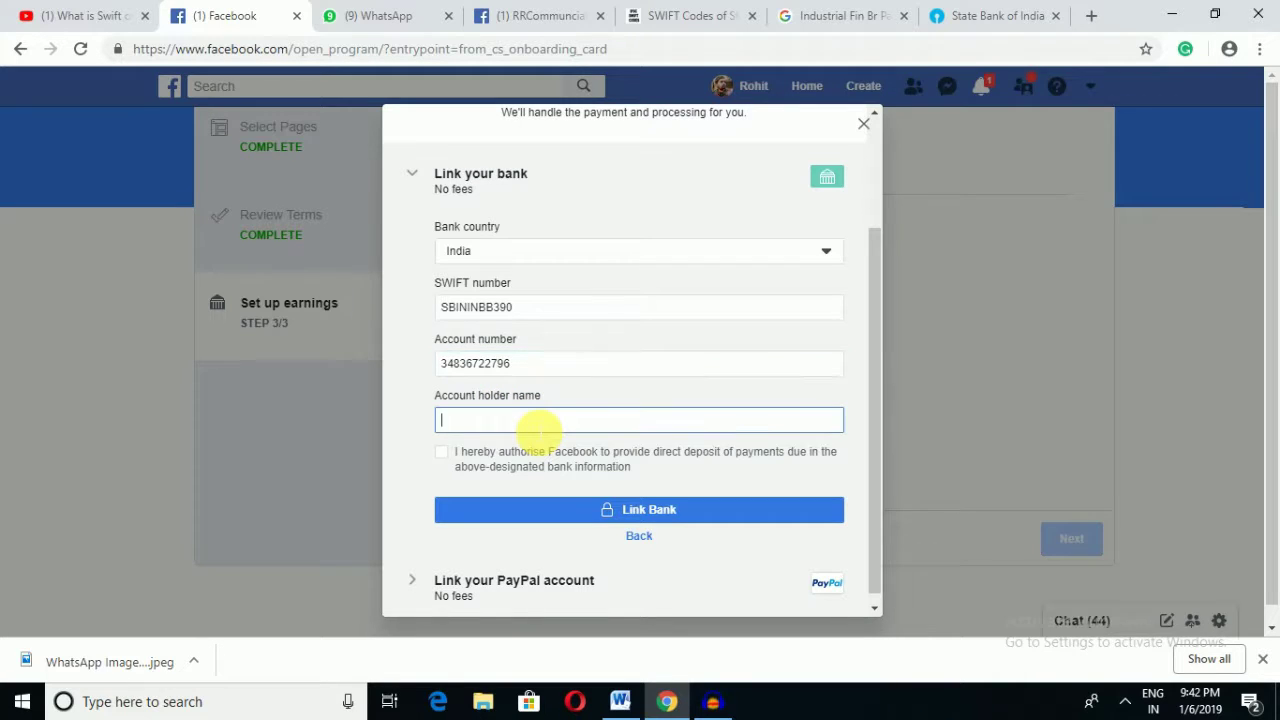
{"action": "left_click", "coordinate": [695, 518]}
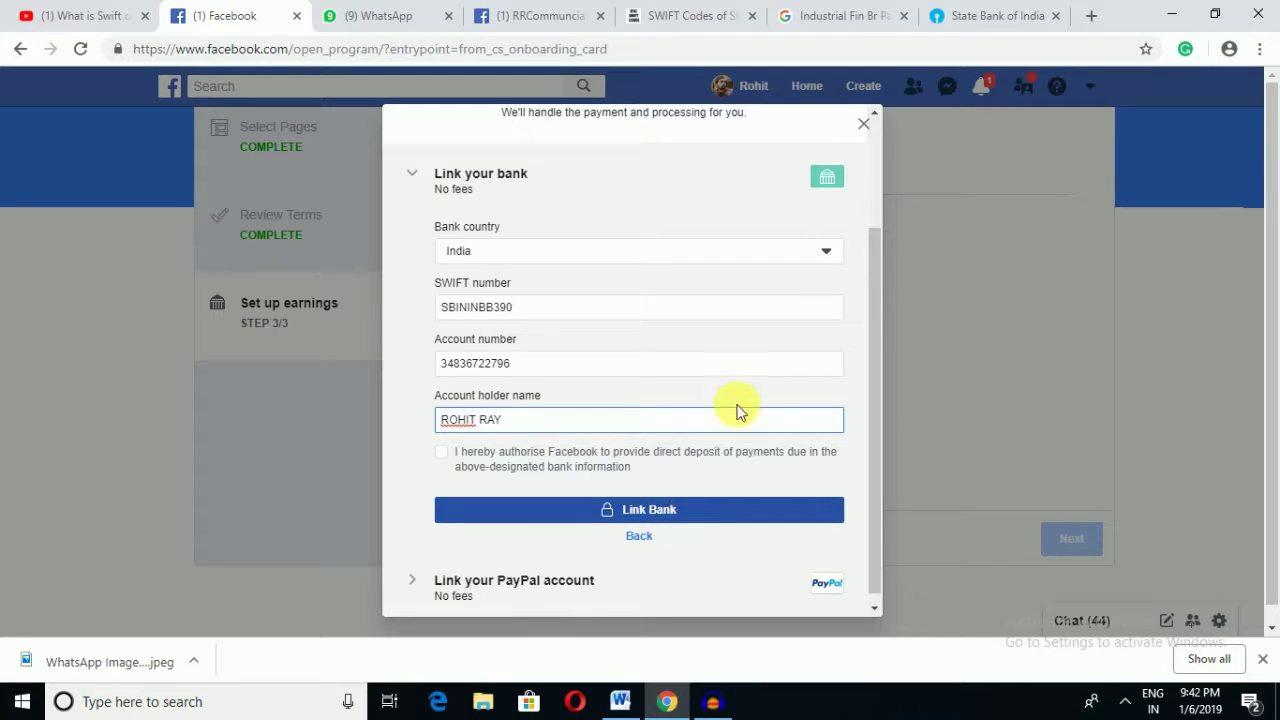
Step: Tick the direct deposit authorisation and link the bank account
{"action": "scroll", "coordinate": [733, 455], "scroll_direction": "down", "scroll_amount": 1}
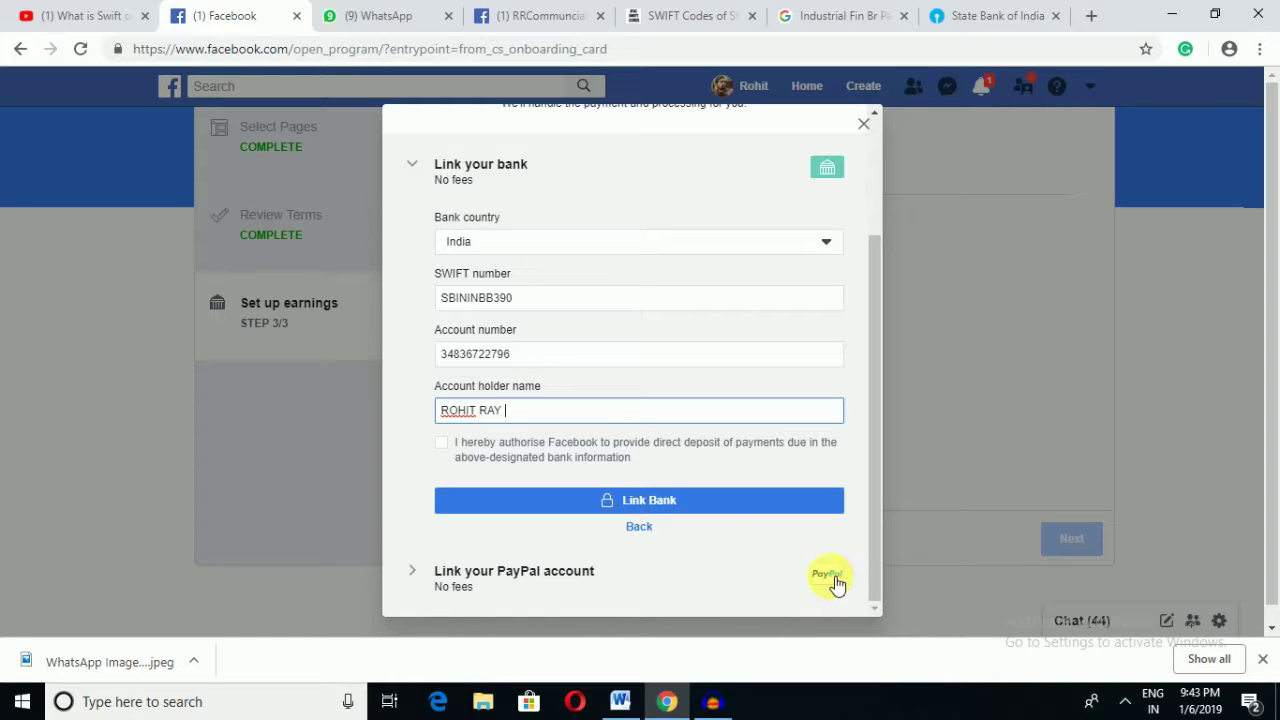
{"action": "left_click", "coordinate": [668, 505]}
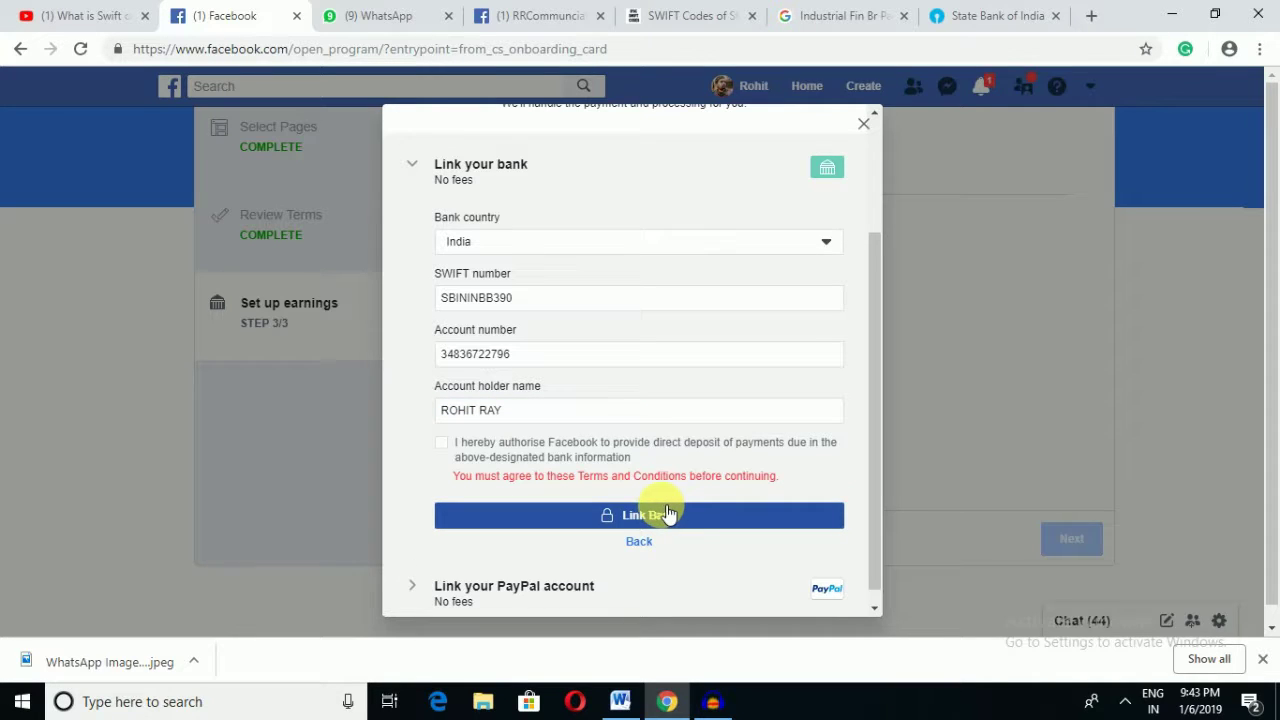
{"action": "left_click", "coordinate": [443, 447]}
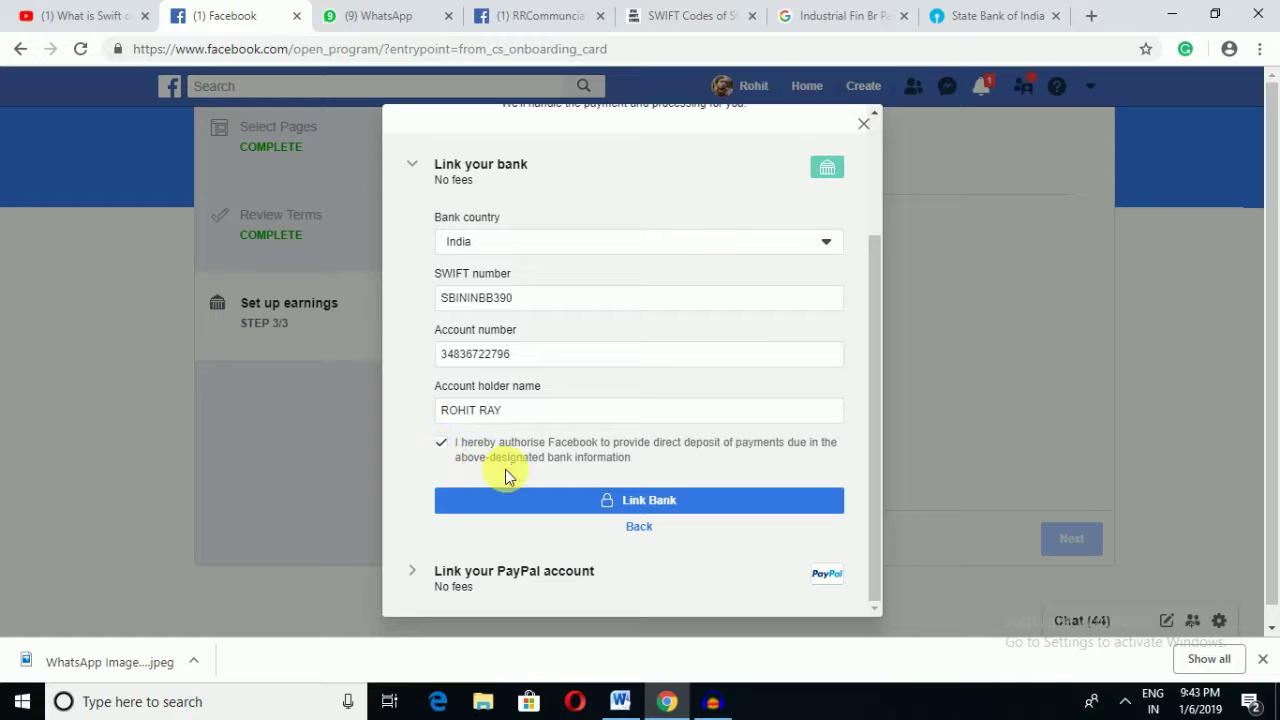
{"action": "left_click", "coordinate": [660, 505]}
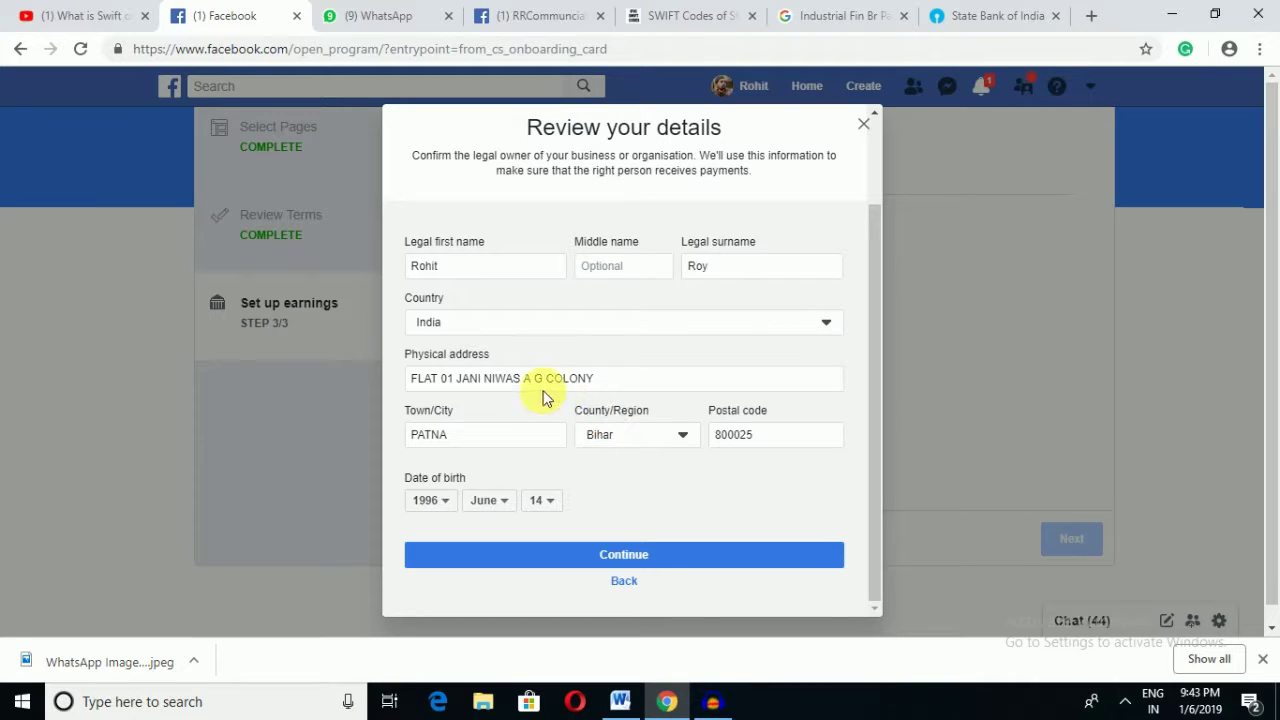
Step: Correct the misspelled legal surname in Review your details and continue
{"action": "left_click", "coordinate": [737, 270]}
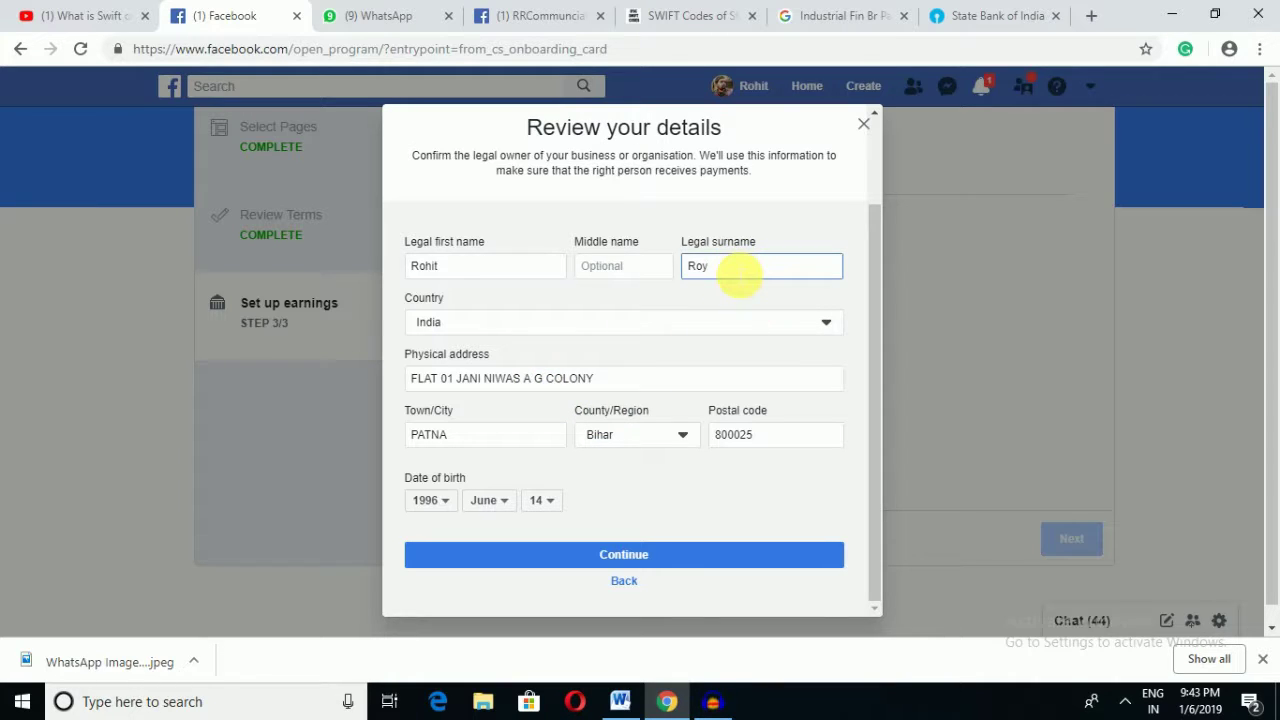
{"action": "key", "text": "BackSpace"}
{"action": "type", "text": "AY"}
{"action": "type", "text": "y"}
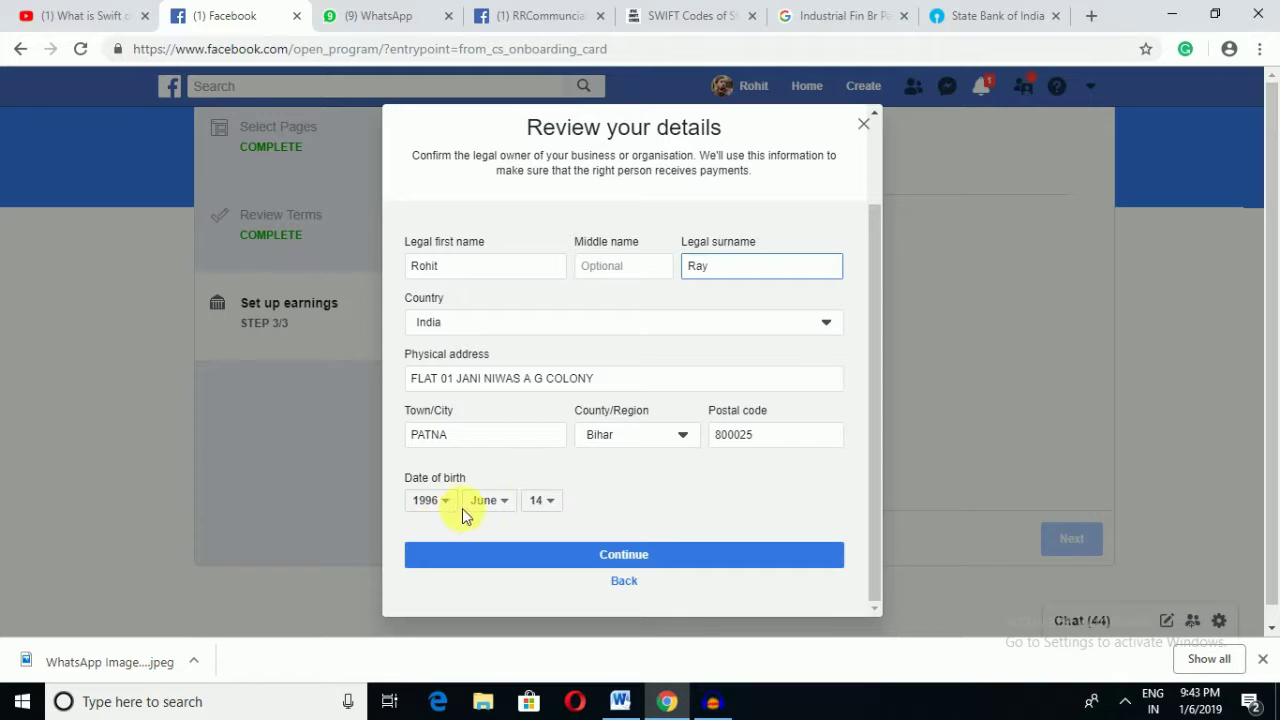
{"action": "left_click", "coordinate": [678, 555]}
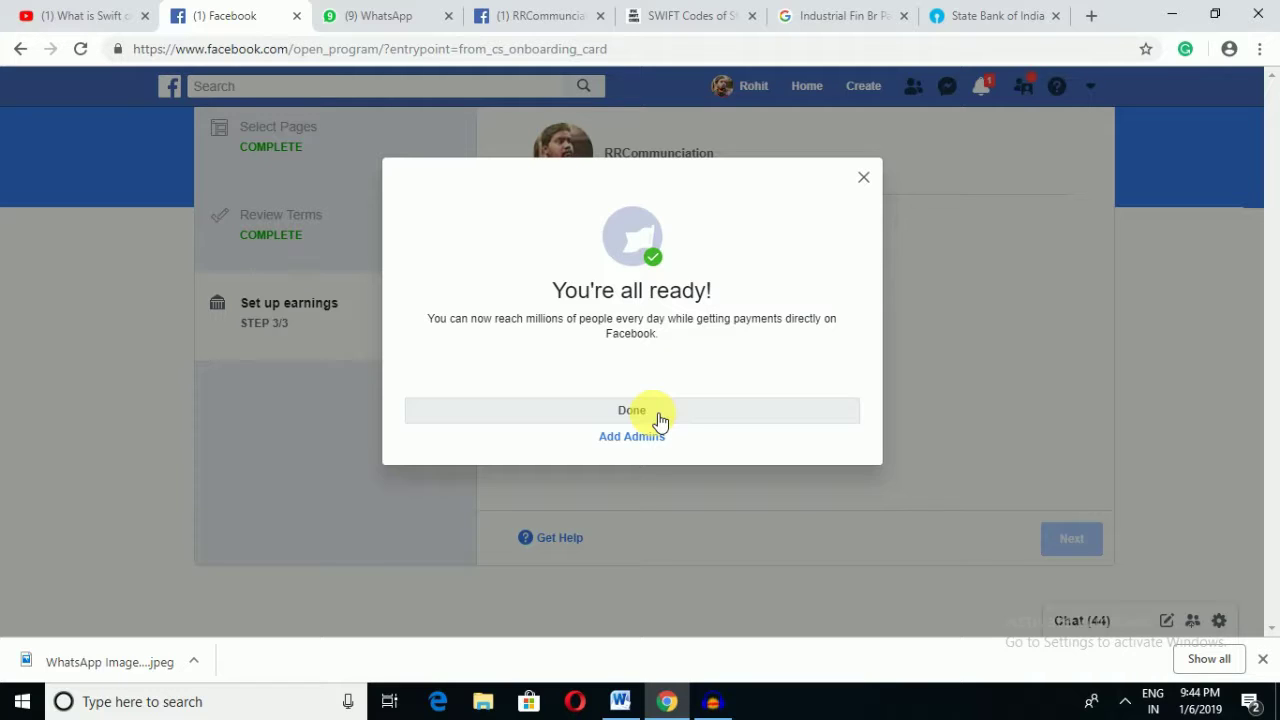
Step: Close the You're all ready! confirmation and continue to the next onboarding step
{"action": "left_click", "coordinate": [659, 416]}
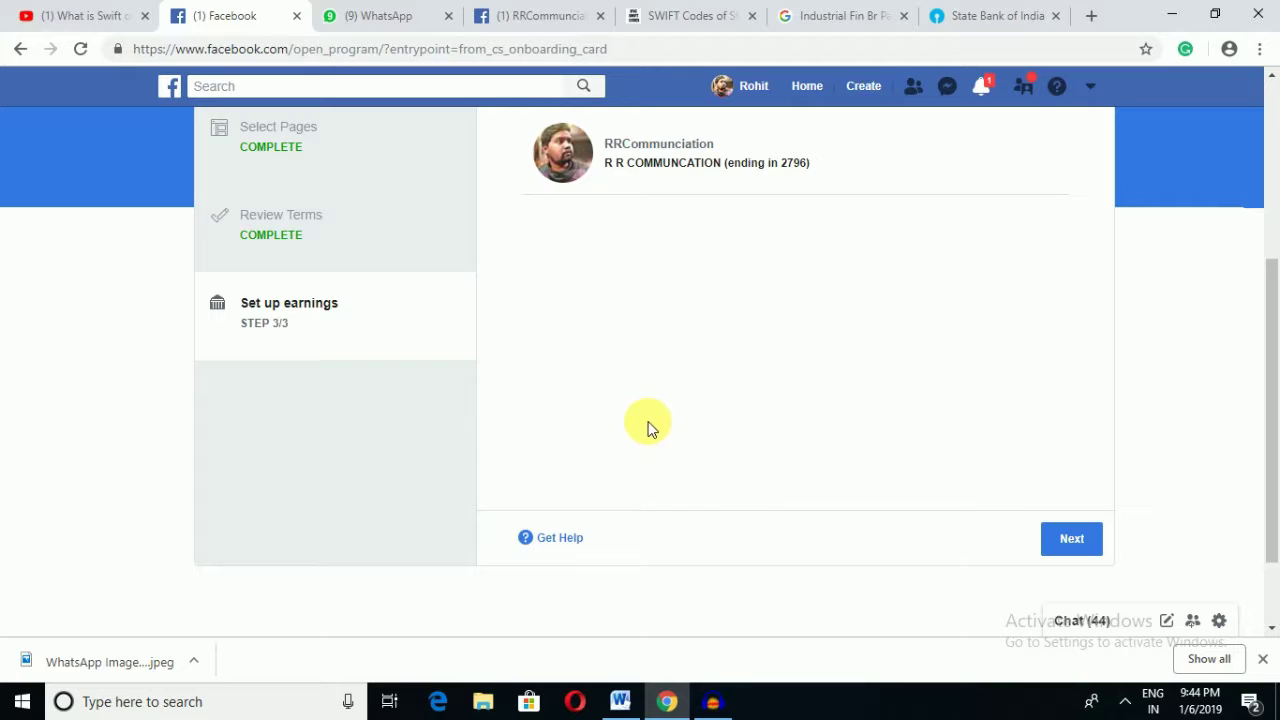
{"action": "left_click", "coordinate": [1089, 540]}
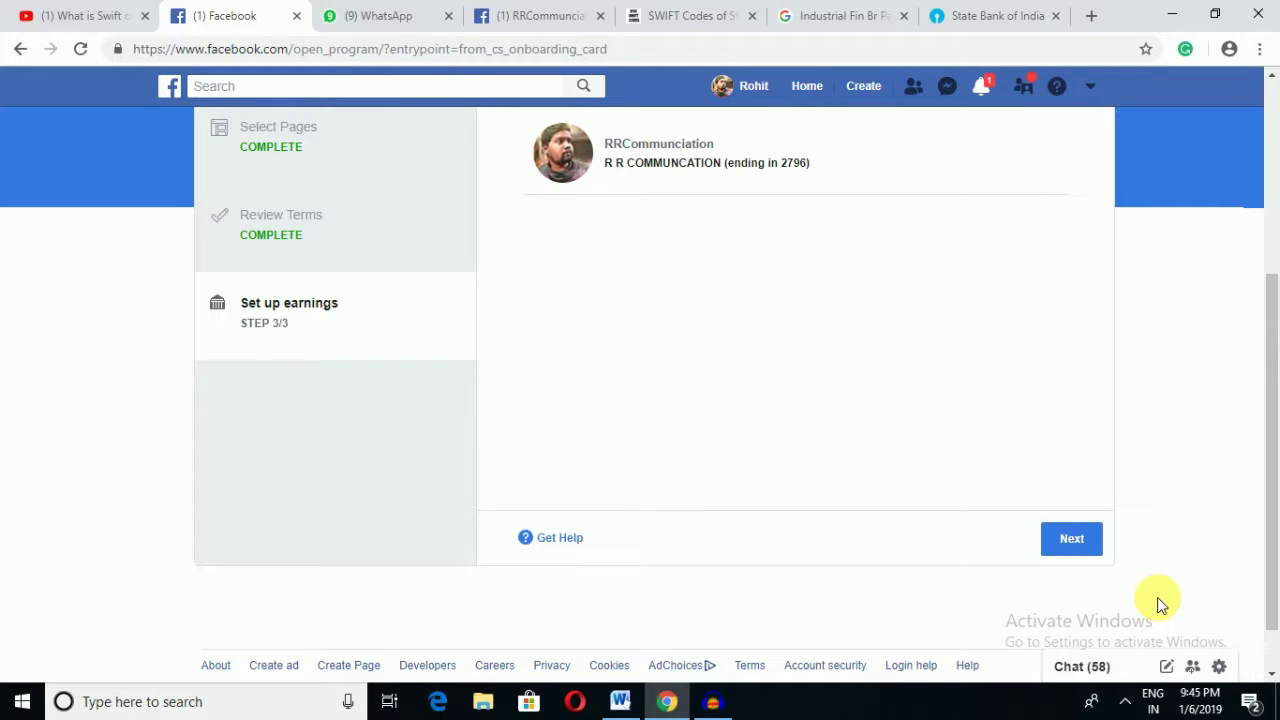
Step: Choose 'Yes, include ads in my eligible videos' and proceed to the review confirmation
{"action": "left_click", "coordinate": [1099, 541]}
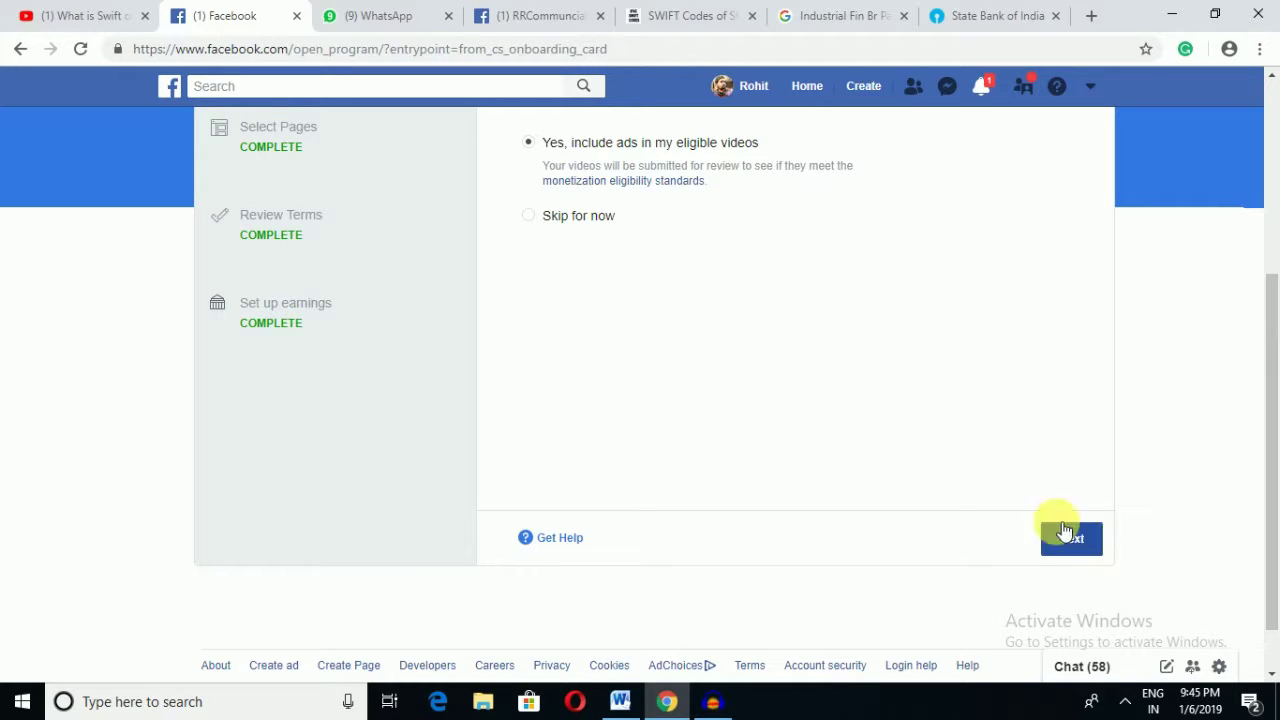
{"action": "left_click", "coordinate": [606, 220]}
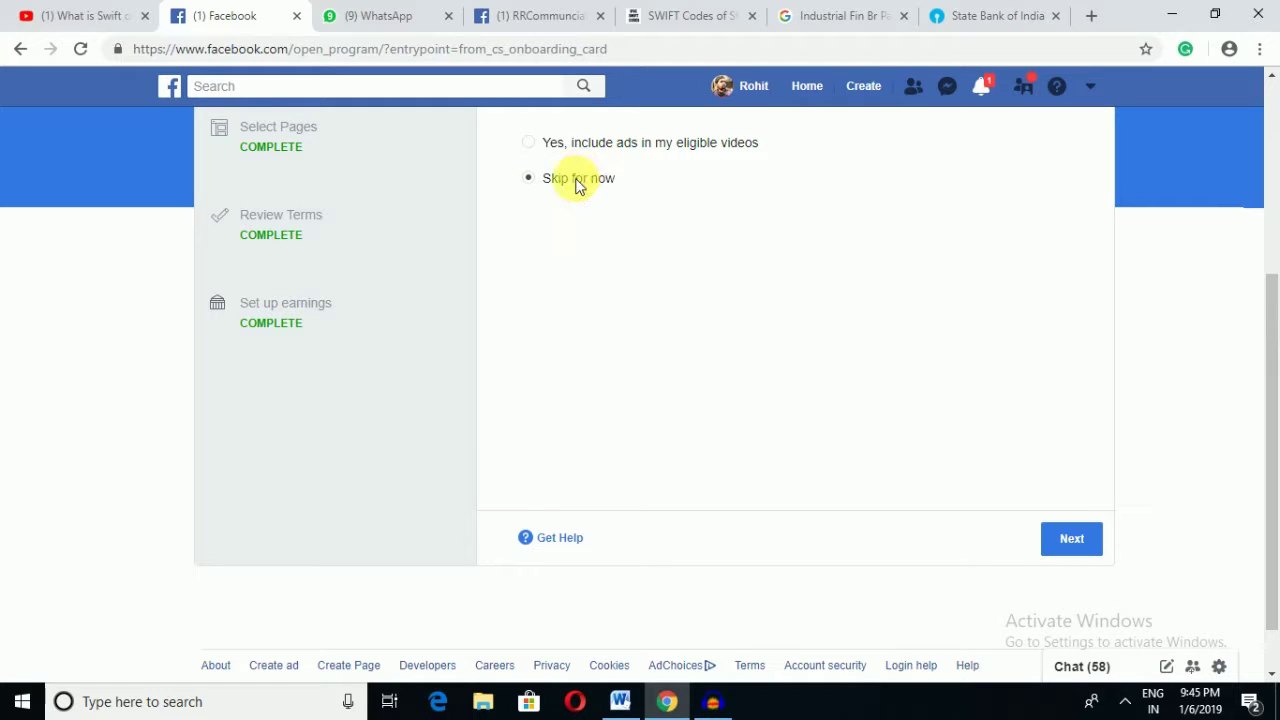
{"action": "left_click", "coordinate": [545, 146]}
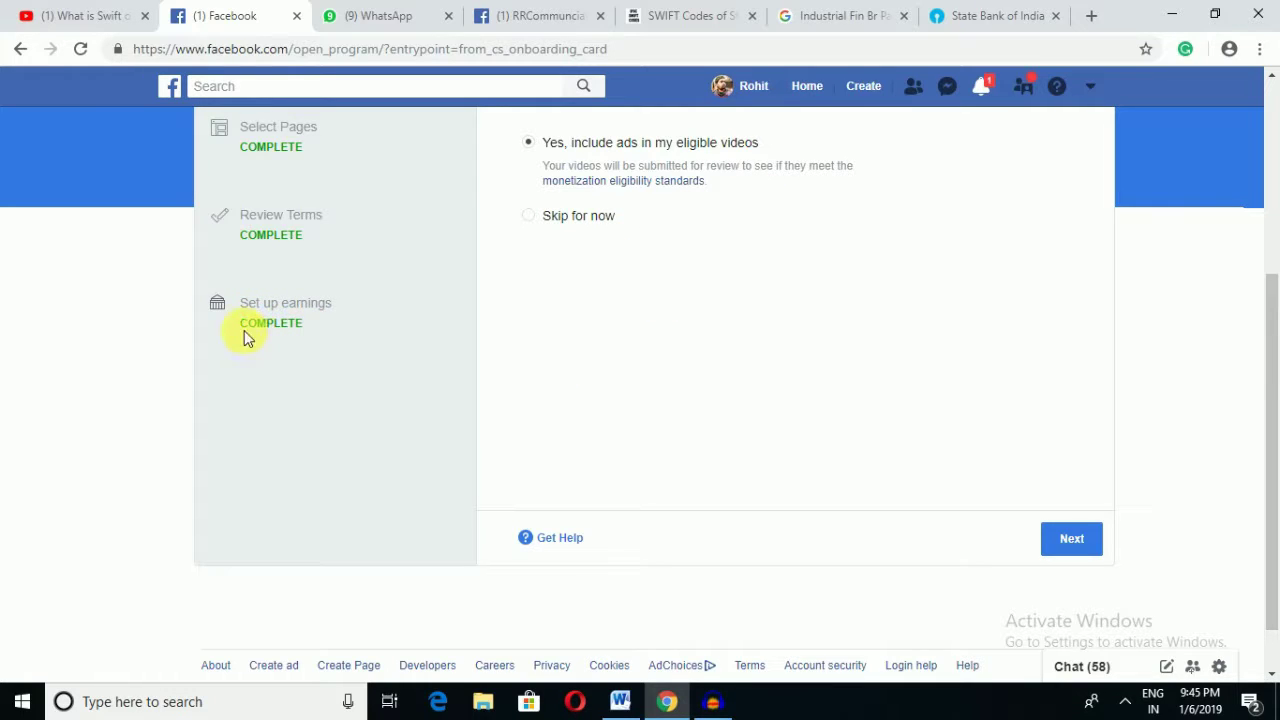
{"action": "left_click_drag", "start_coordinate": [244, 330], "coordinate": [302, 328]}
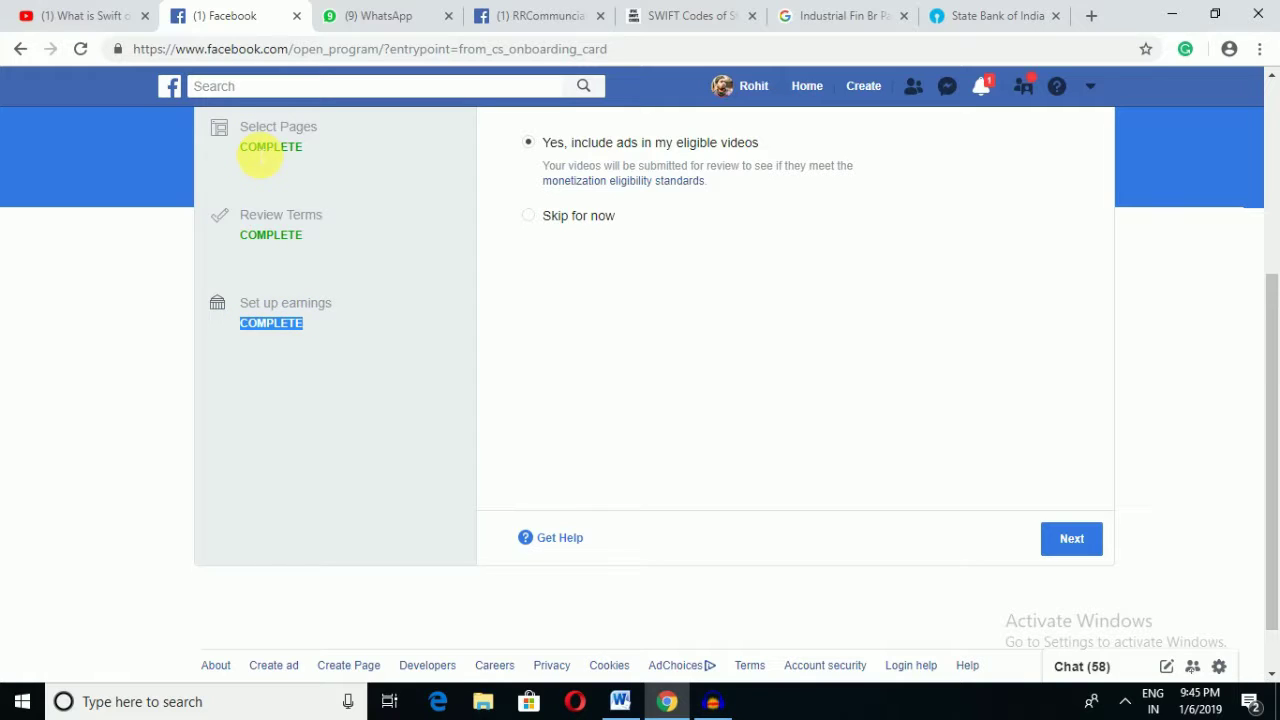
{"action": "left_click", "coordinate": [716, 480]}
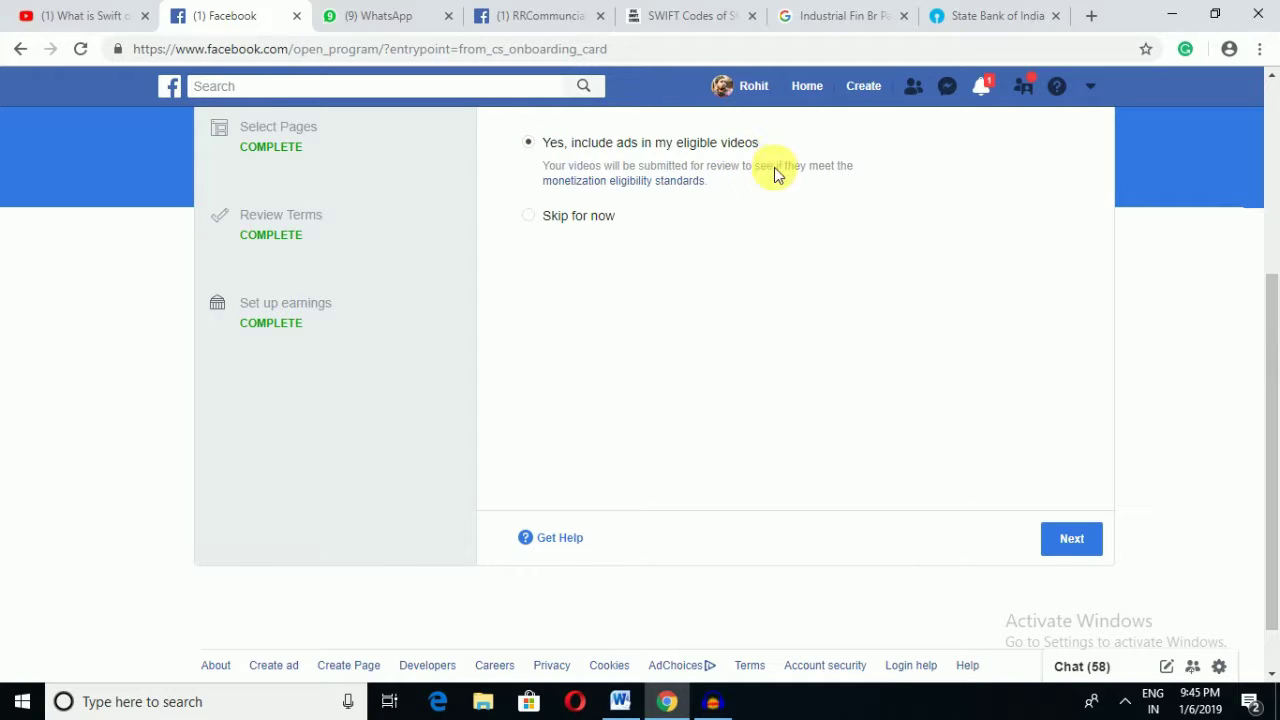
{"action": "left_click", "coordinate": [1072, 541]}
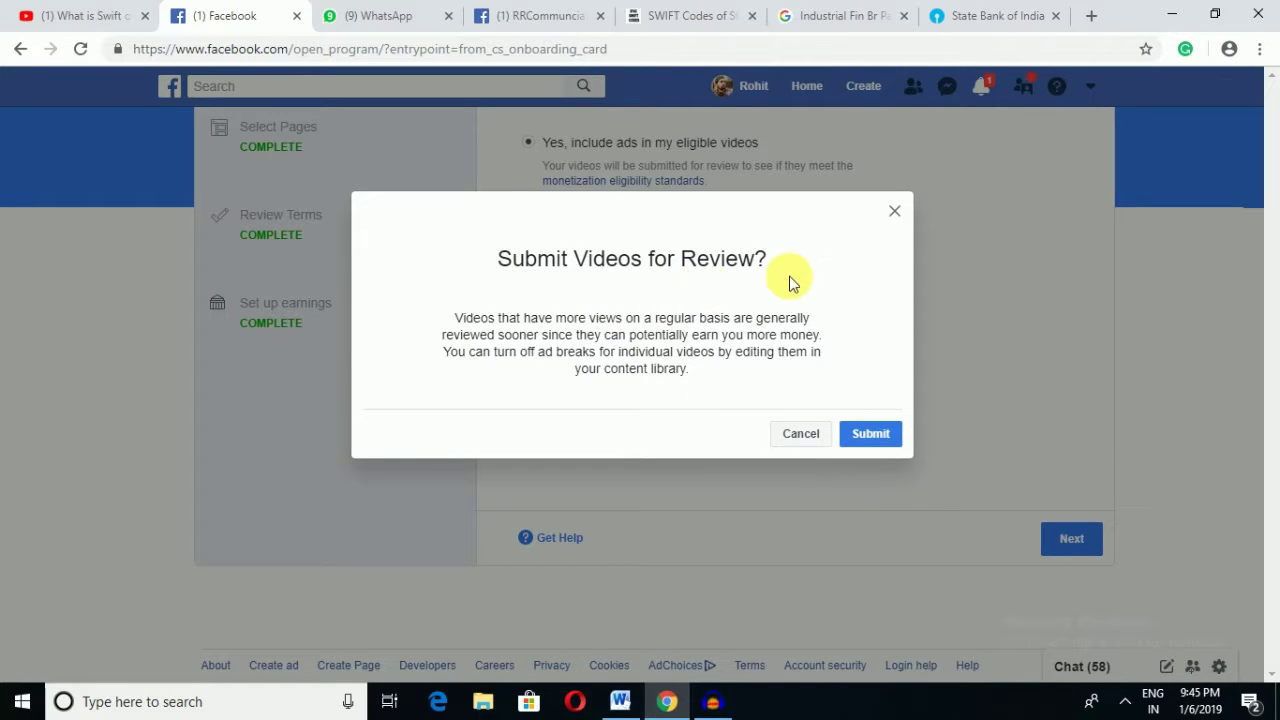
Step: Submit the videos for ad-break review and go to the Creator Studio Home dashboard
{"action": "left_click", "coordinate": [871, 434]}
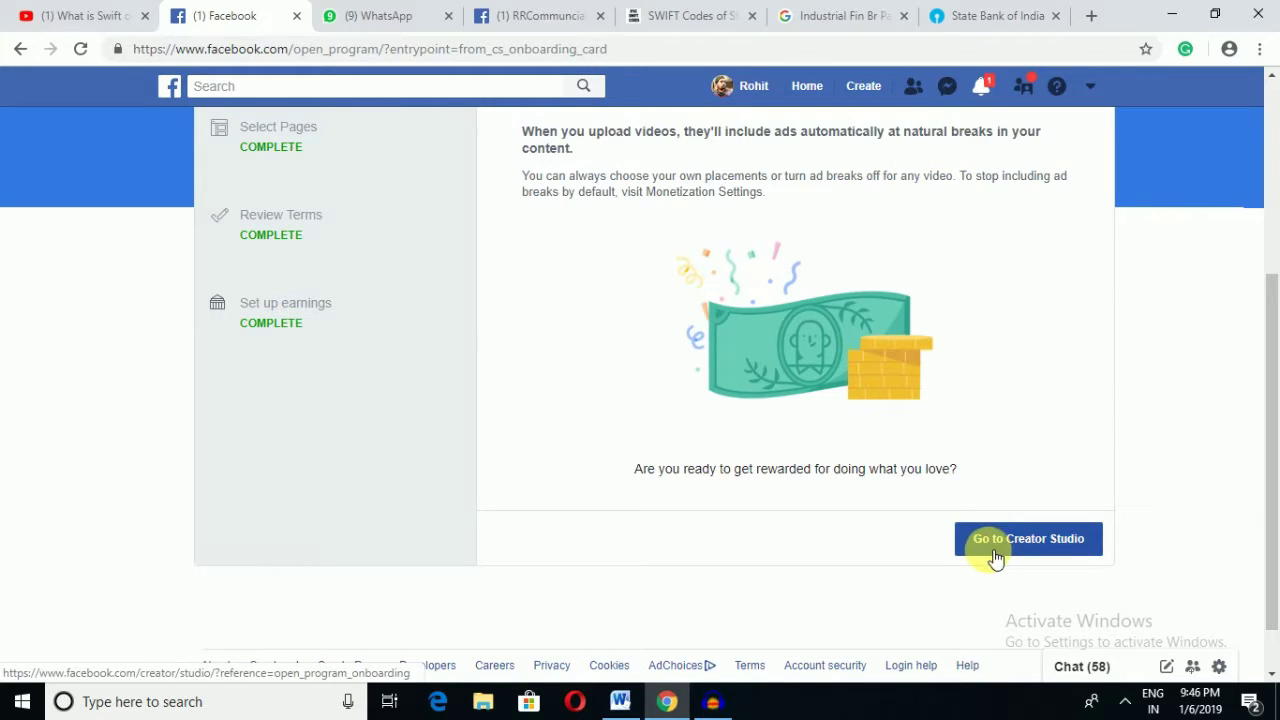
{"action": "left_click", "coordinate": [1046, 550]}
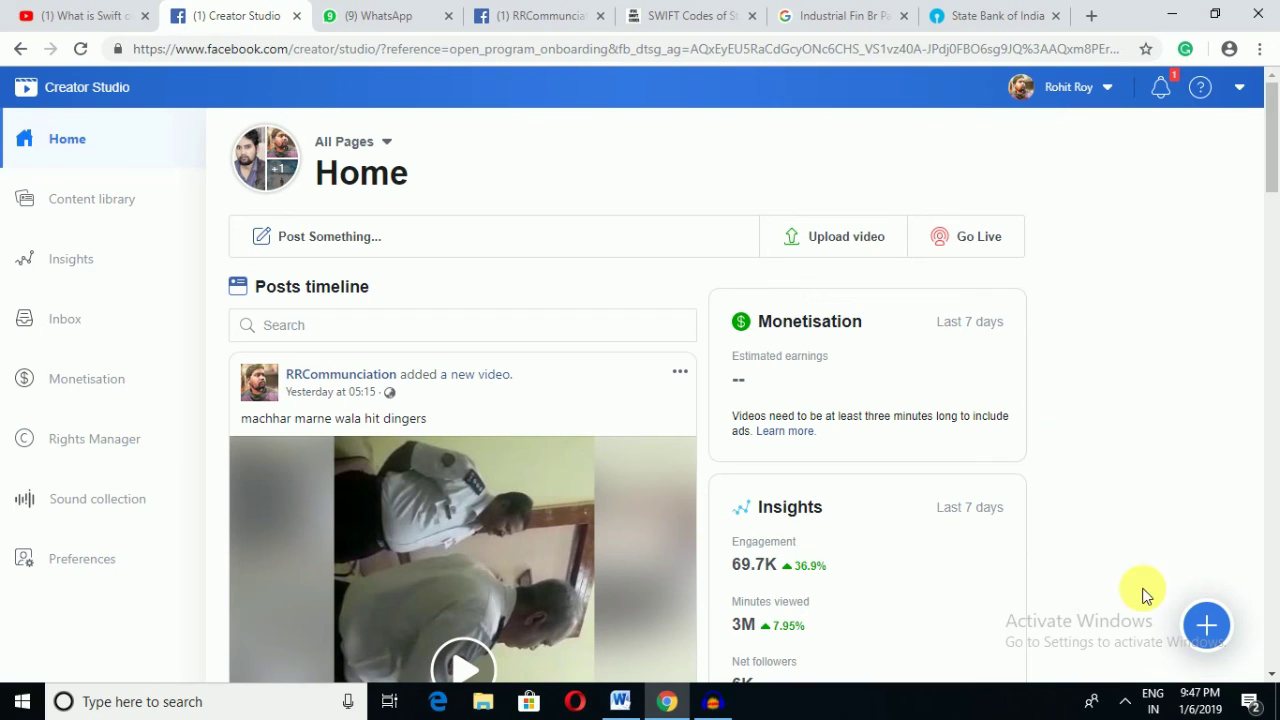
{"action": "left_click", "coordinate": [1125, 701]}
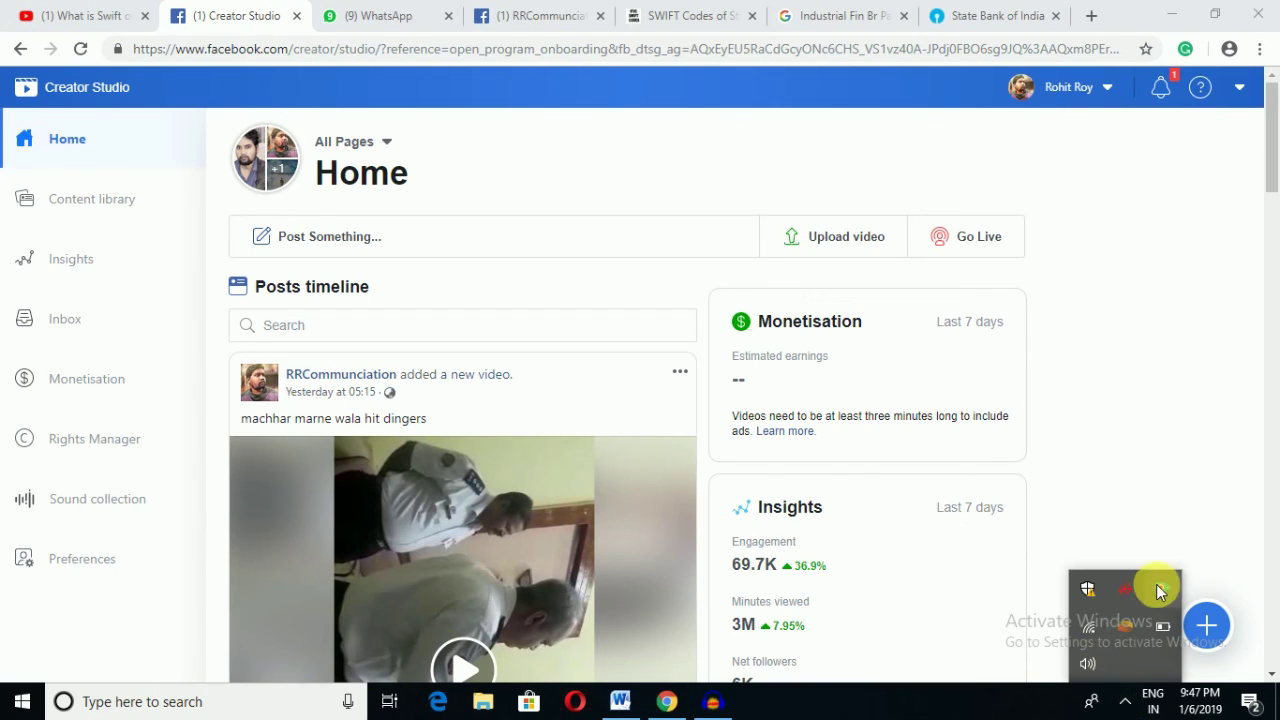